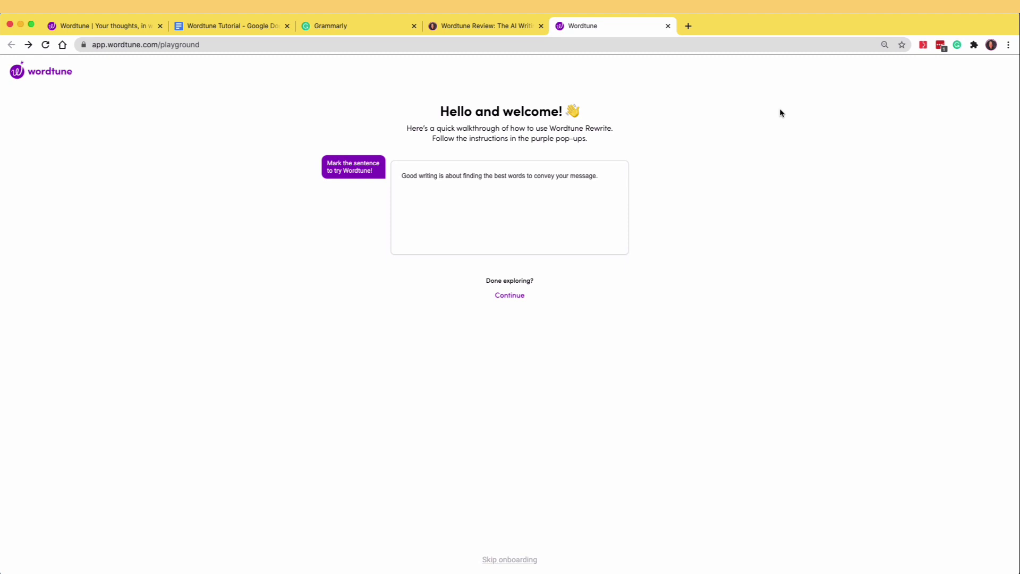
Step: Pin the Wordtune extension to the browser toolbar from the Extensions menu
click(974, 45)
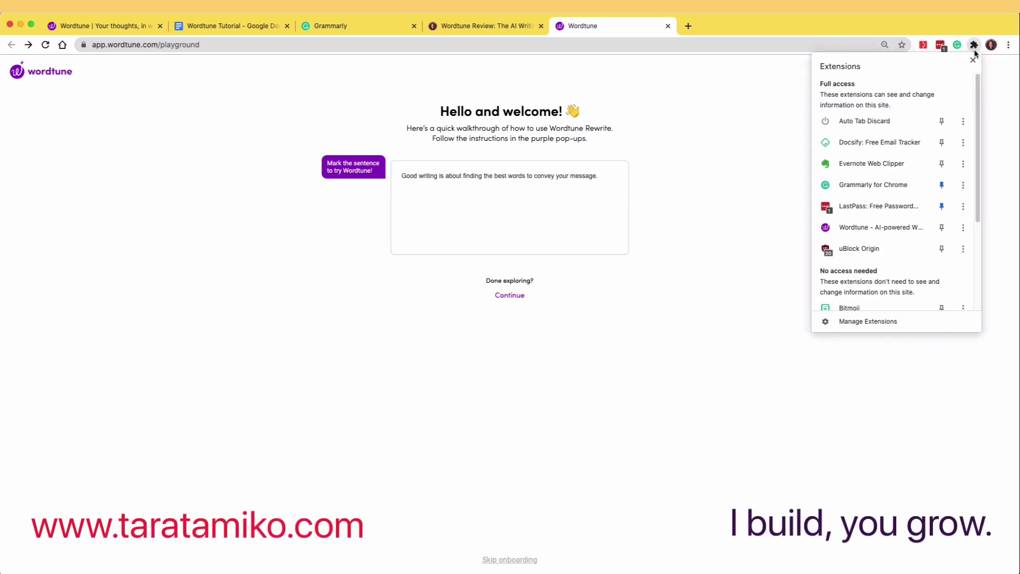
click(942, 227)
click(736, 183)
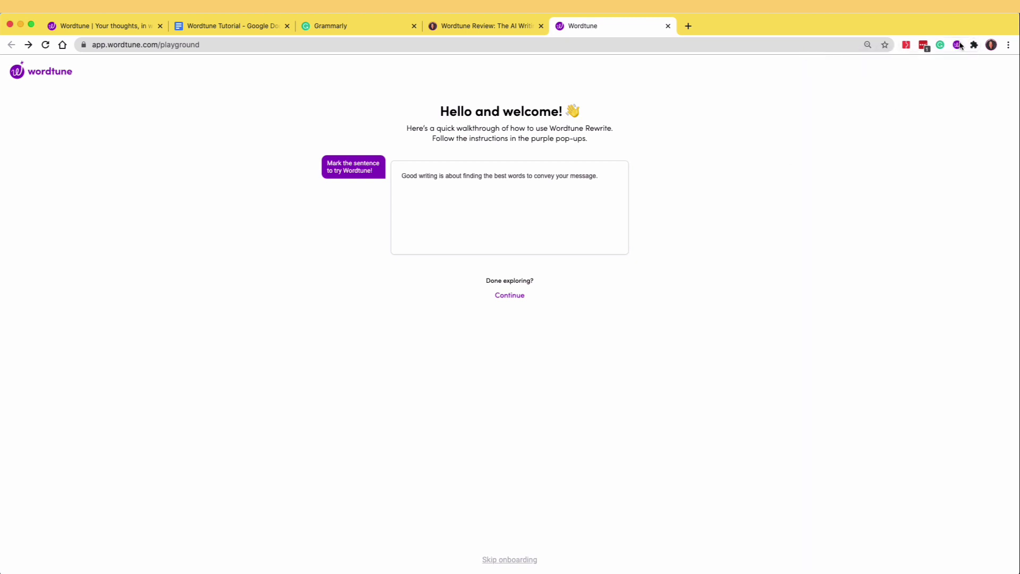
click(957, 45)
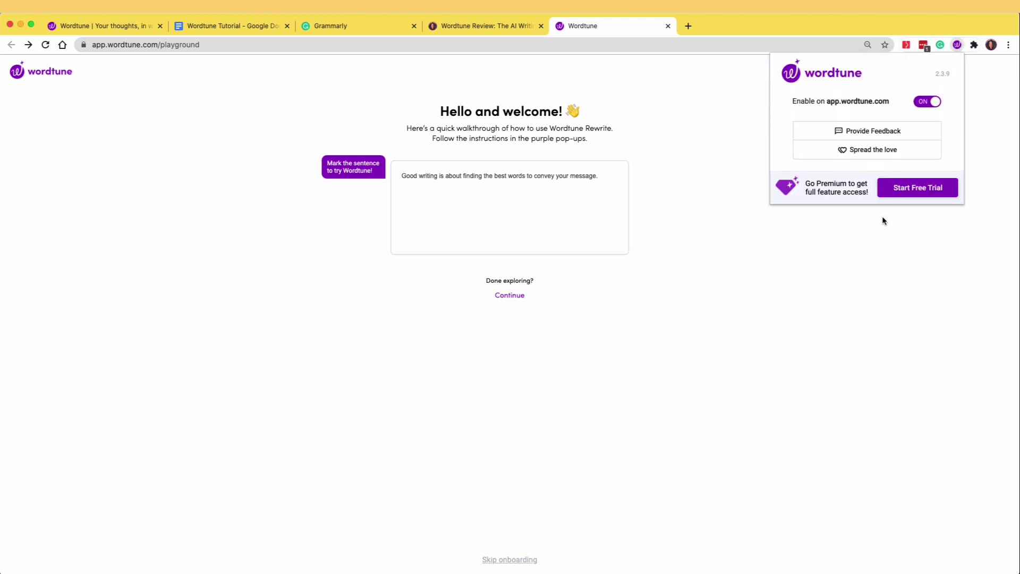
click(656, 204)
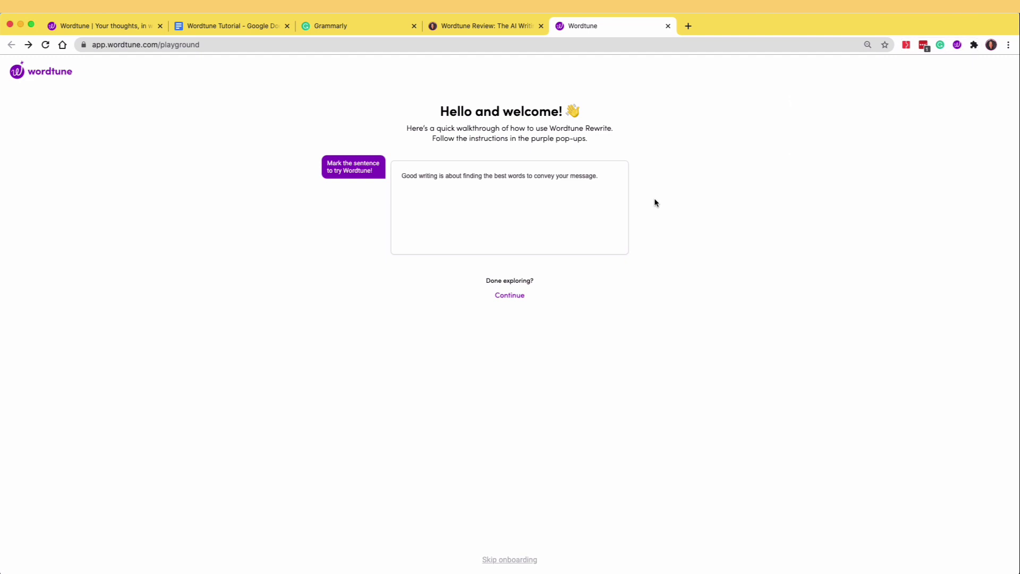
Step: Replace the sample sentence with the 'Good writing involves…' rewrite
triple_click(536, 175)
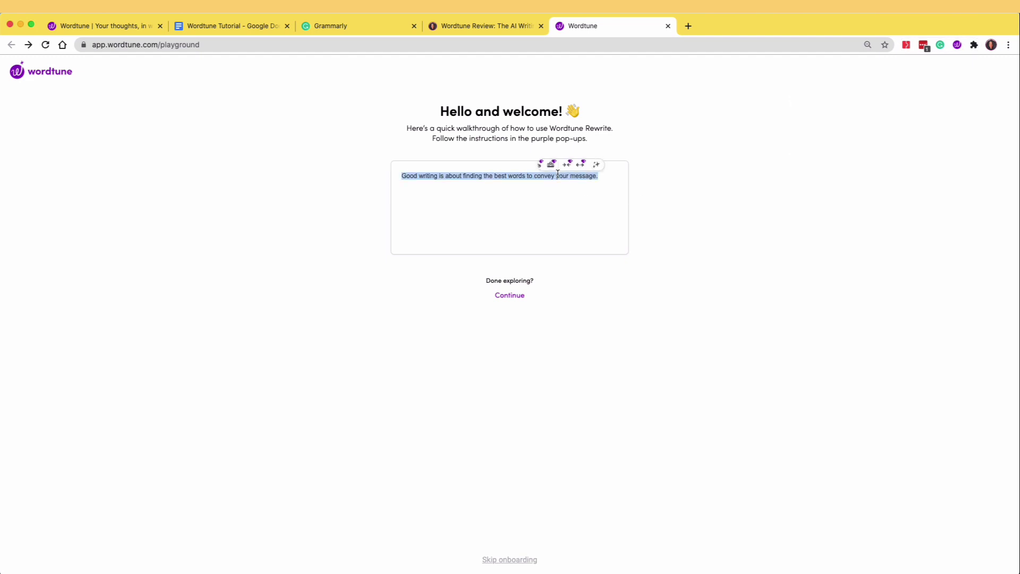
click(600, 169)
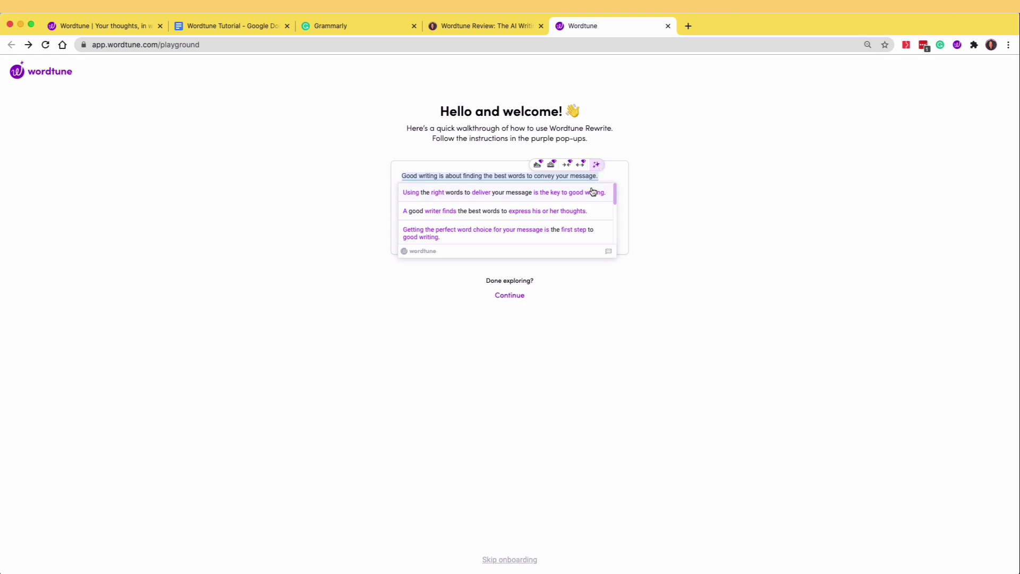
scroll(586, 200, down, 1)
scroll(586, 199, down, 2)
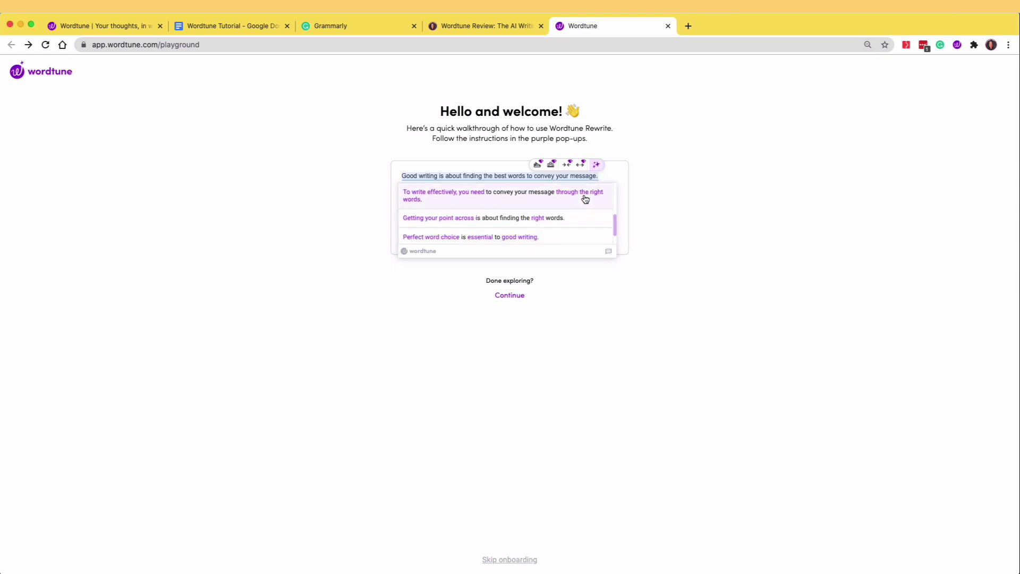
scroll(586, 199, down, 2)
scroll(585, 199, down, 2)
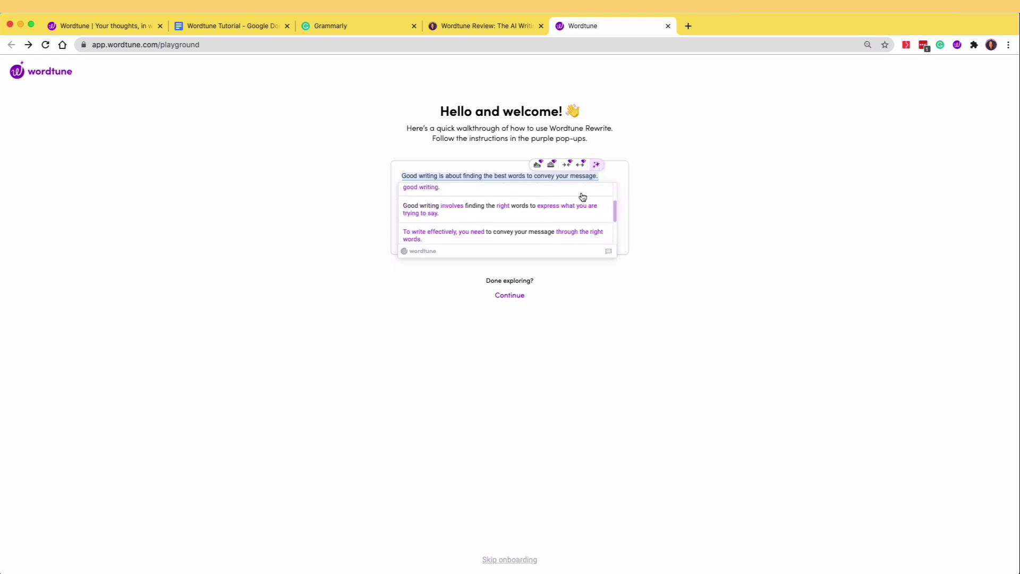
click(499, 207)
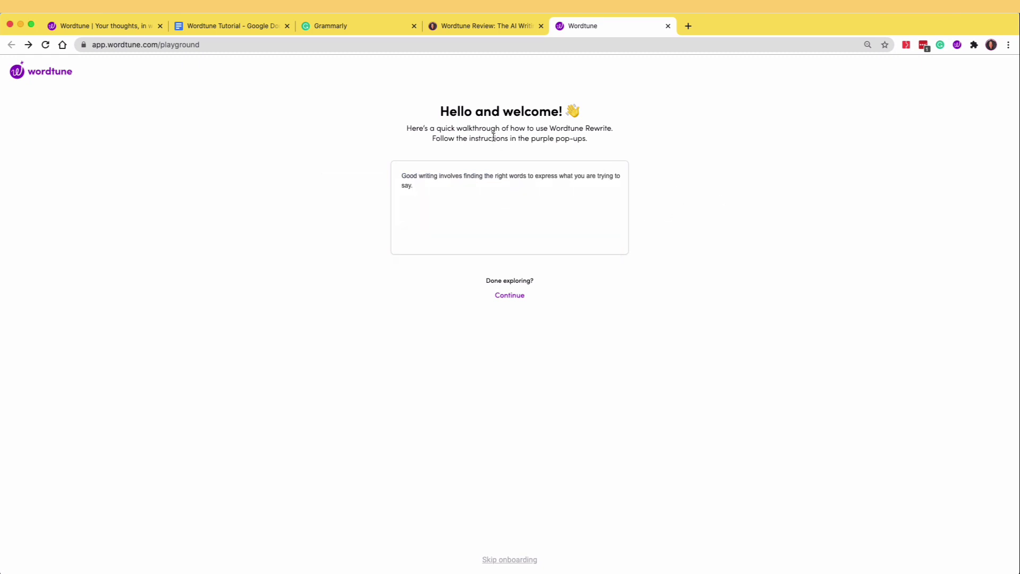
Step: Finish exploring the playground via Continue, landing on the Meet Premium pricing page
click(510, 296)
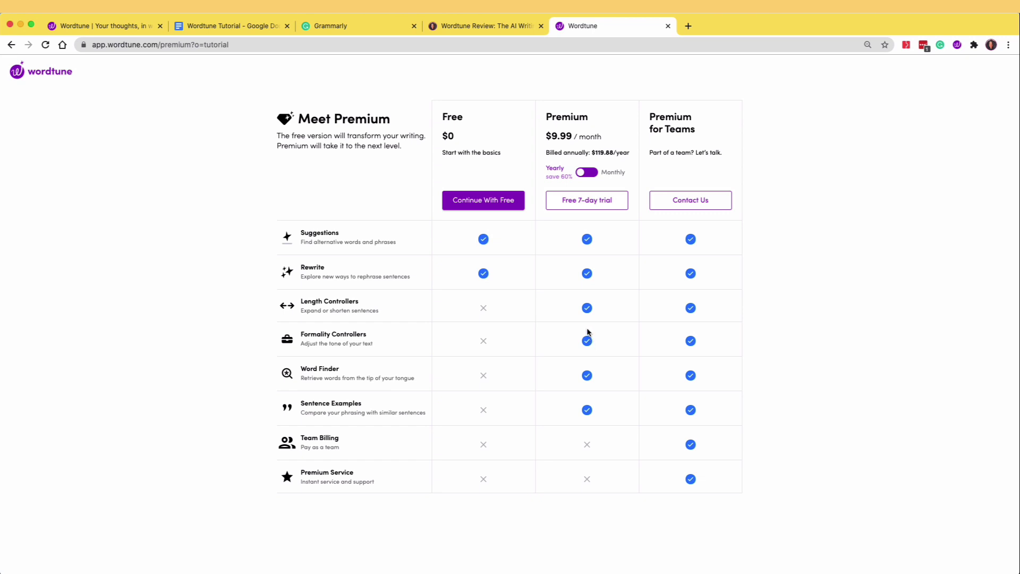
Step: Request Wordtune rewrites for the first paragraph of the Wordtune Tutorial doc
click(251, 26)
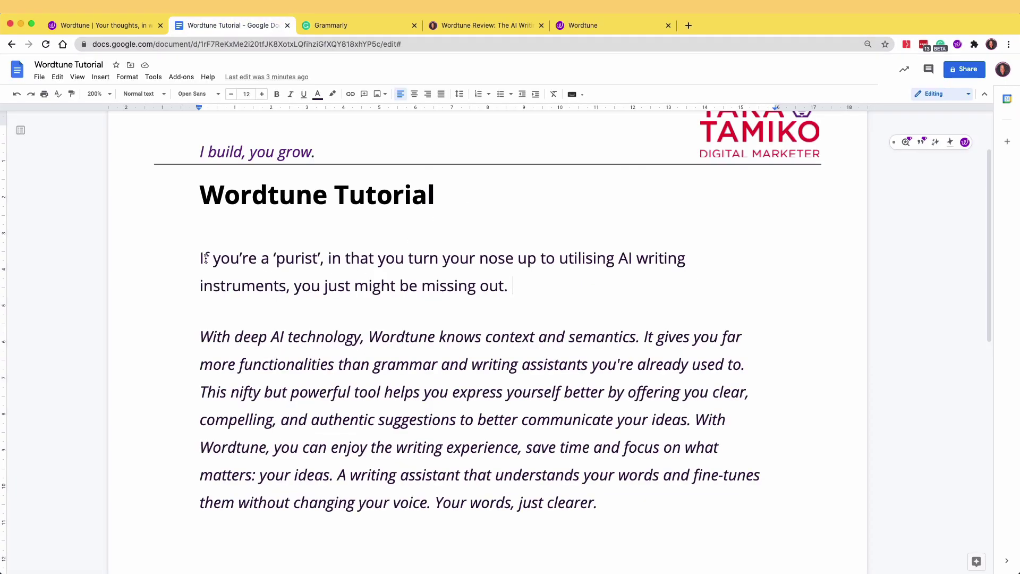
drag(199, 257, 509, 285)
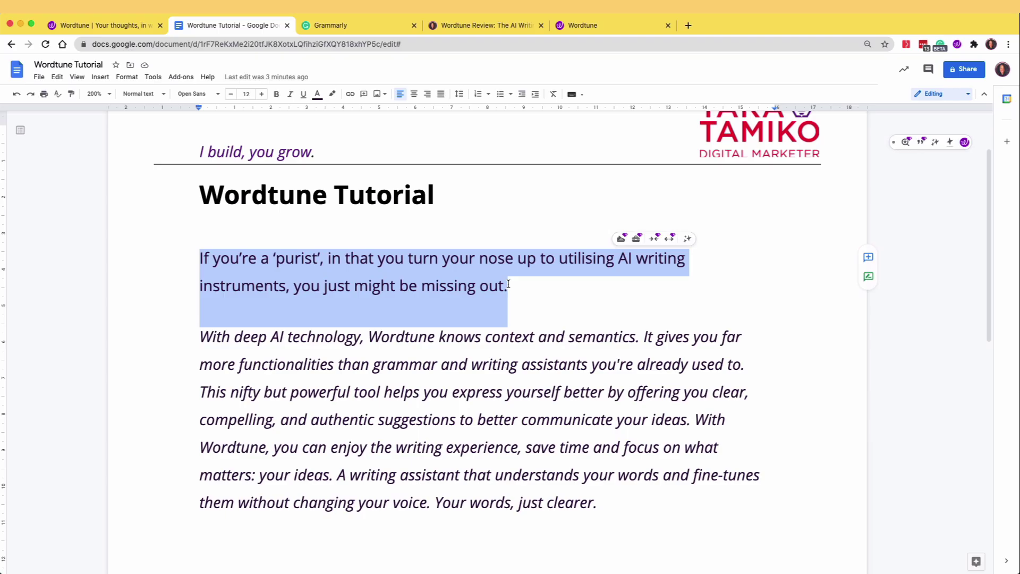
click(687, 239)
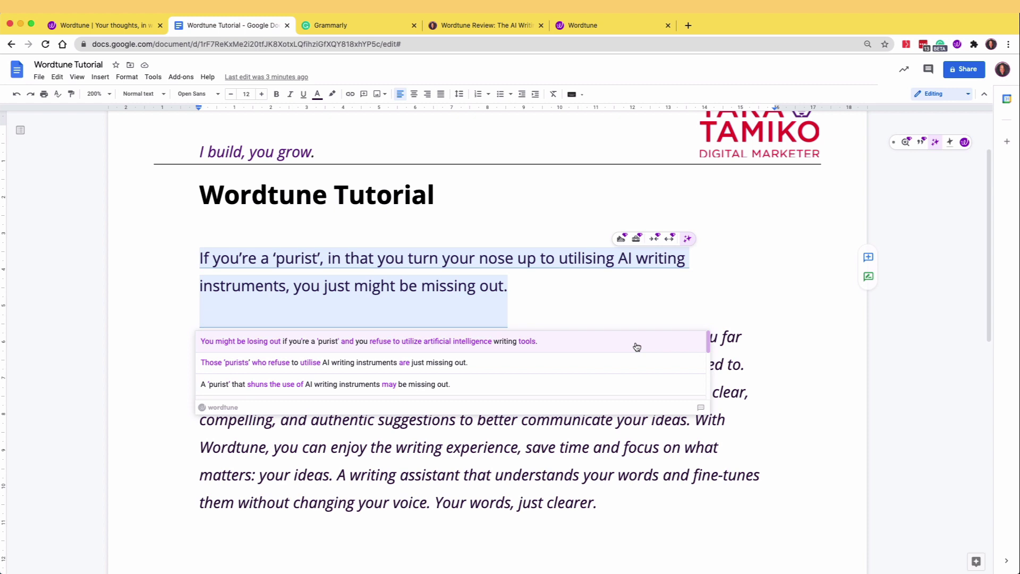
scroll(636, 348, down, 1)
scroll(636, 348, down, 1)
scroll(637, 348, down, 1)
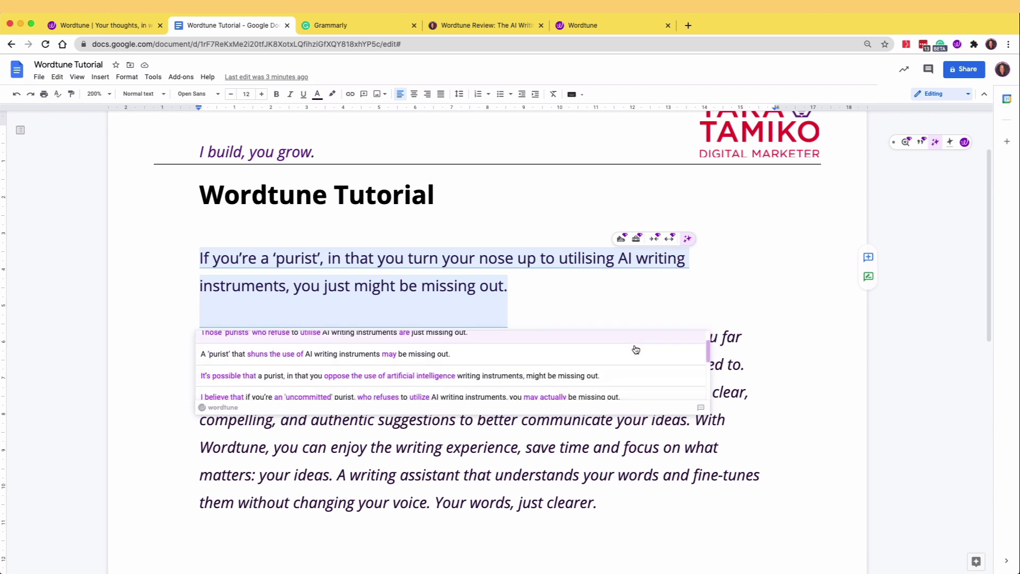
scroll(636, 349, down, 1)
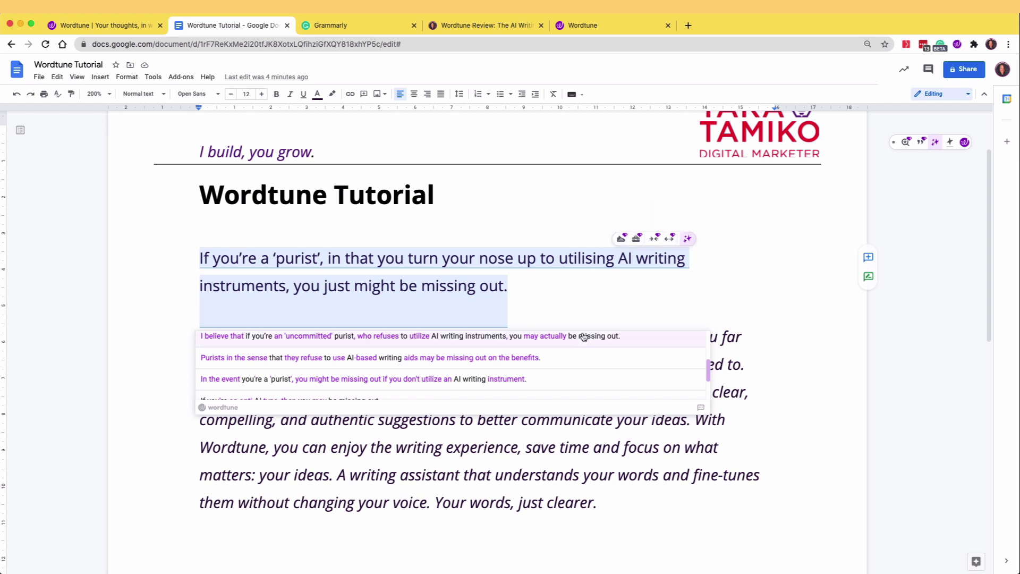
scroll(583, 337, down, 1)
scroll(584, 337, down, 1)
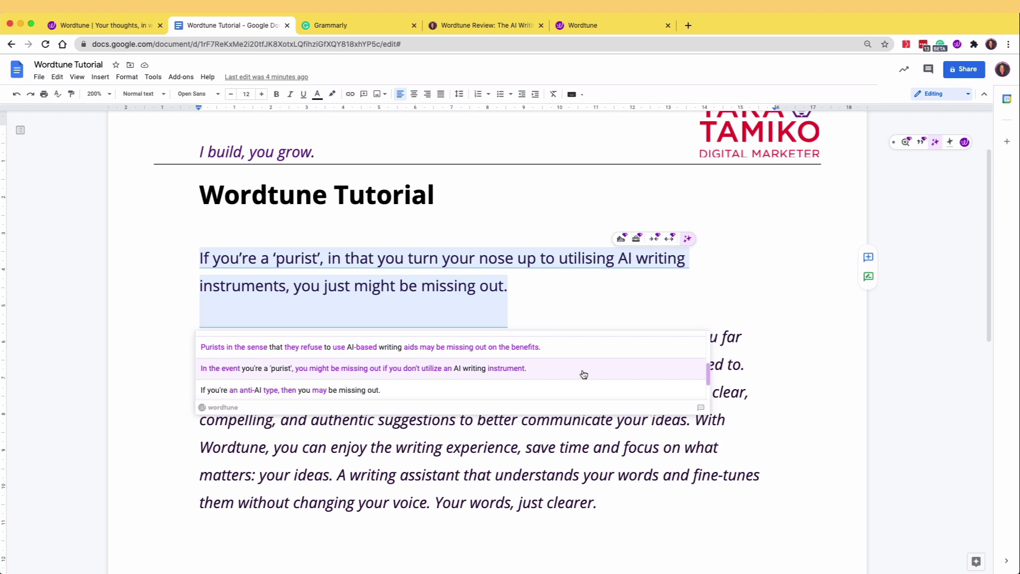
scroll(583, 376, up, 1)
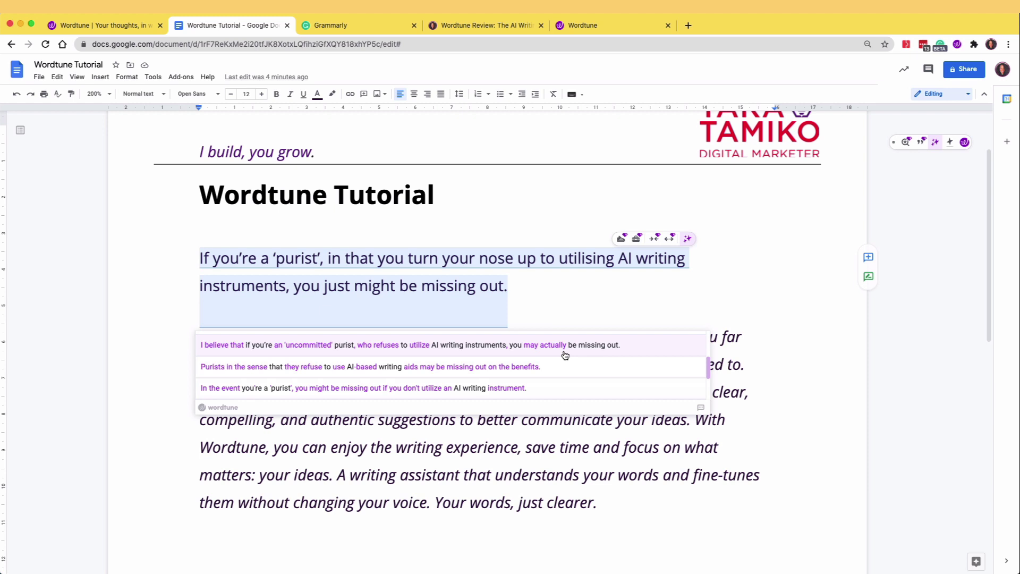
scroll(574, 365, up, 1)
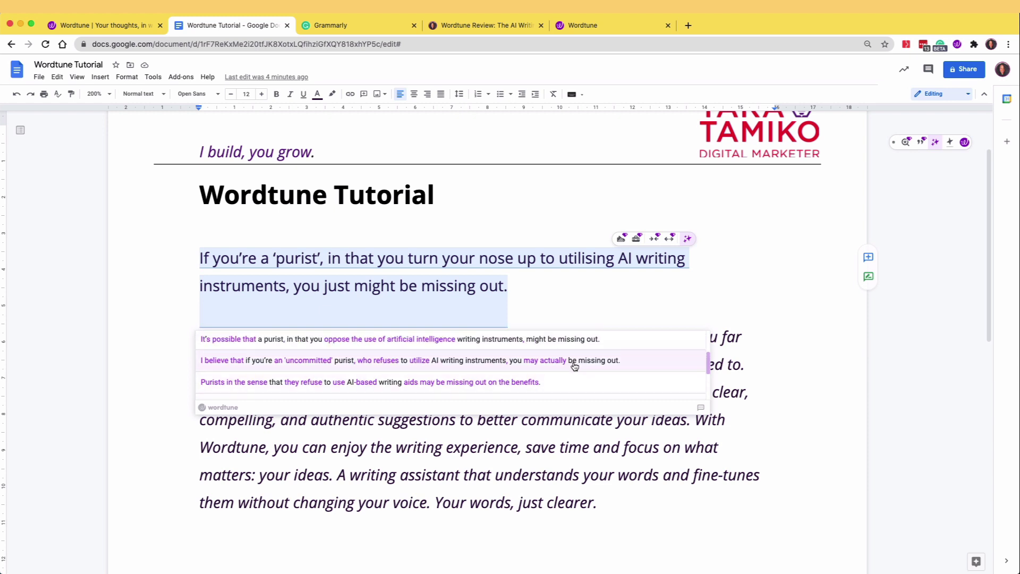
scroll(574, 365, up, 1)
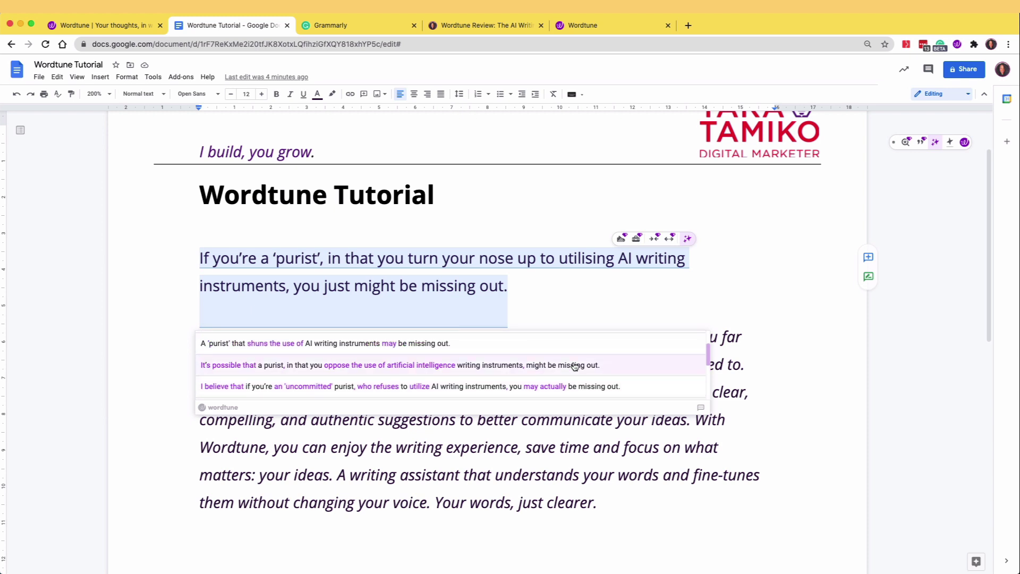
scroll(574, 365, up, 1)
scroll(574, 365, up, 1)
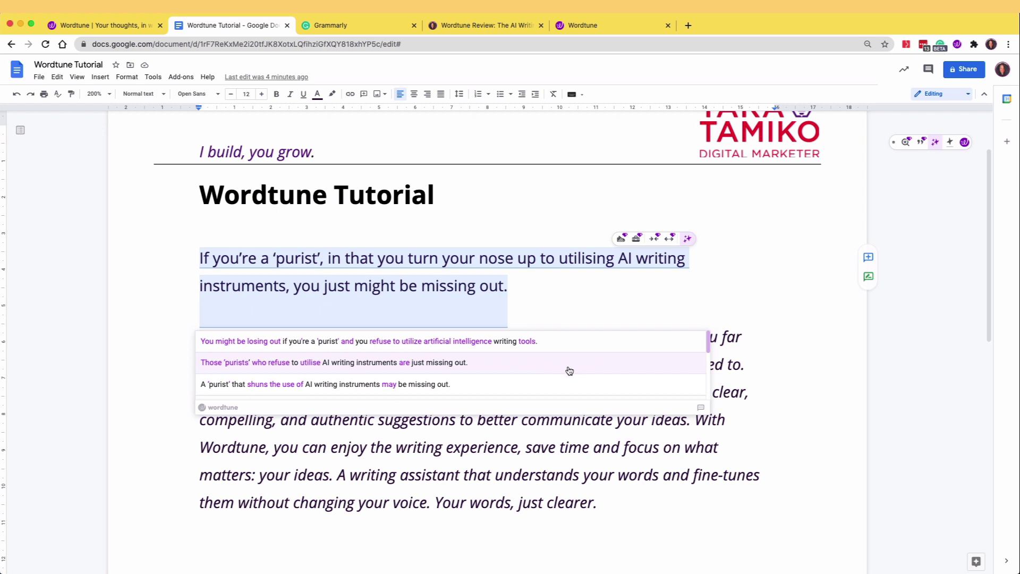
Step: Apply the Those 'purists' rewrite, then select the reworded sentence to undo it
click(569, 372)
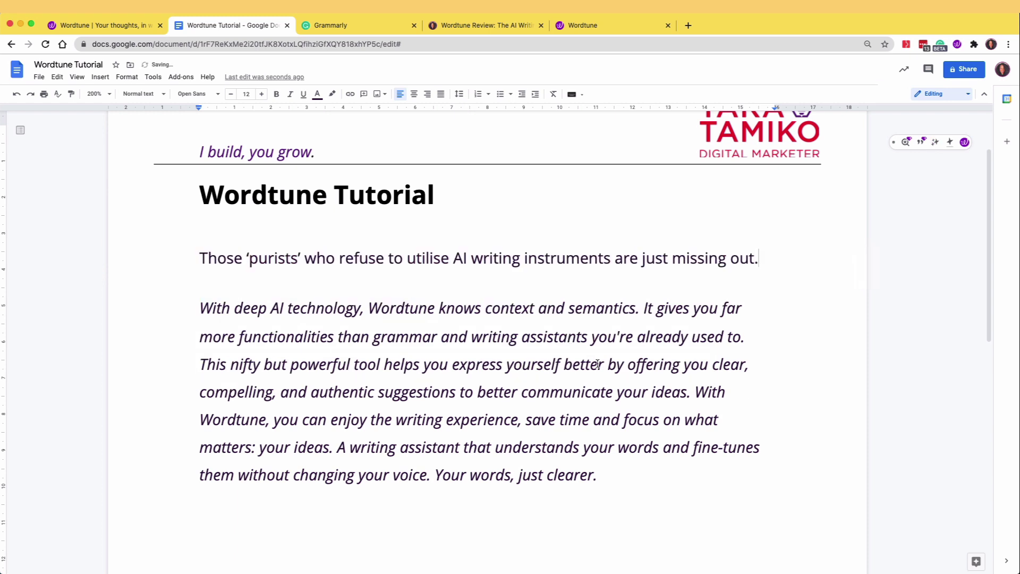
drag(758, 271, 200, 256)
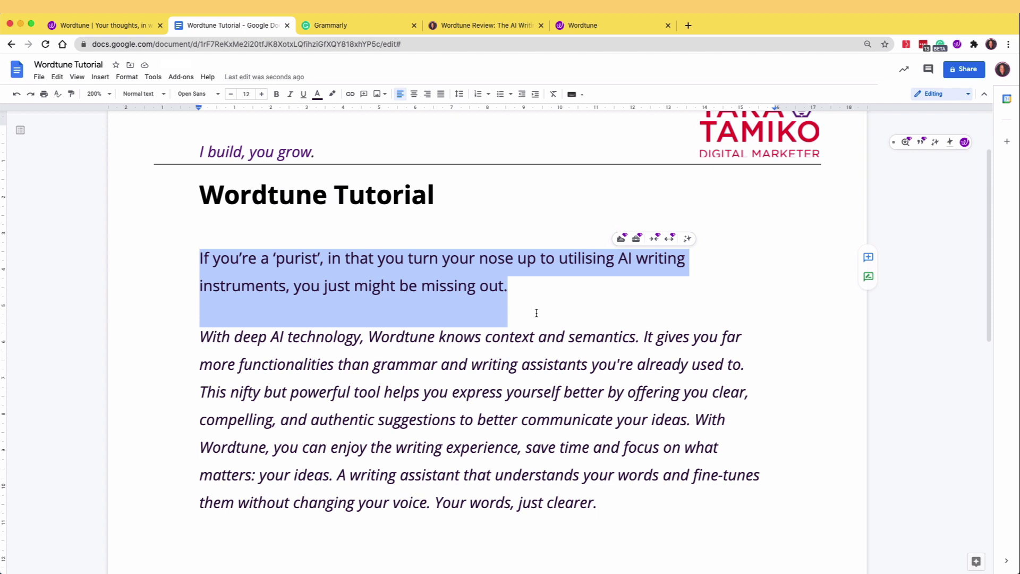
Step: Turn on Wordtune word suggestions, underlining 'utilising' and 'instruments'
click(538, 295)
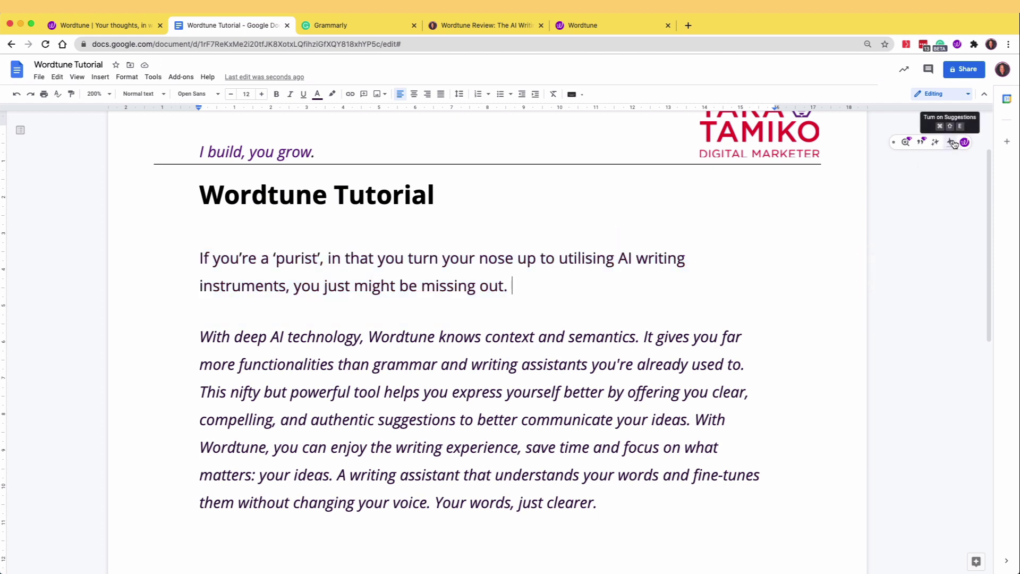
click(951, 142)
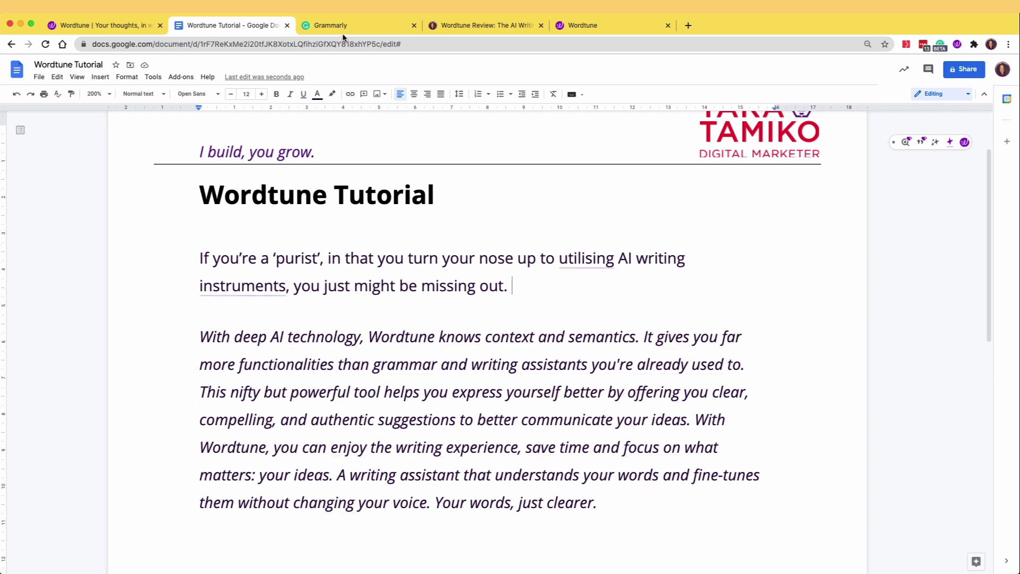
click(323, 26)
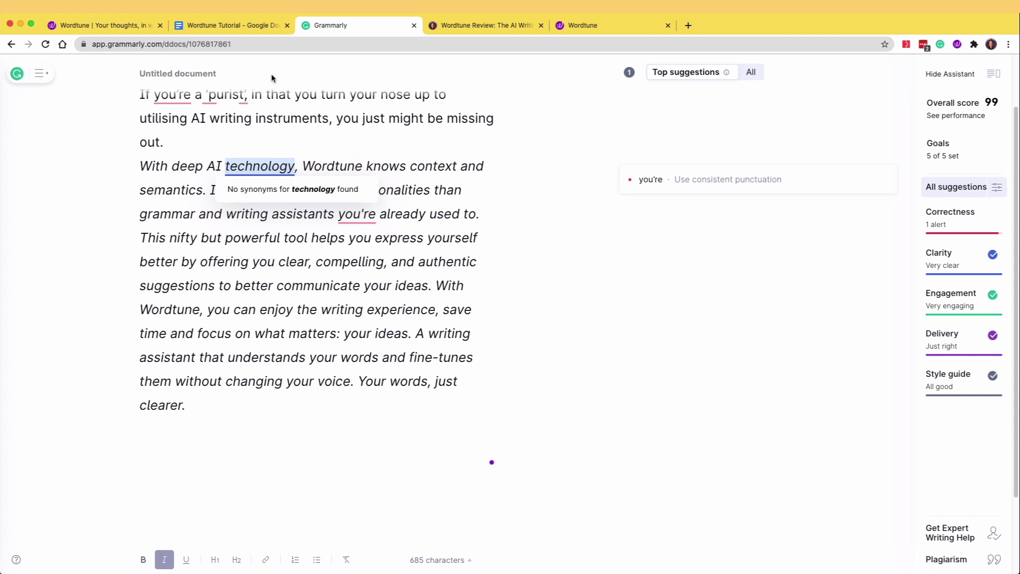
click(248, 27)
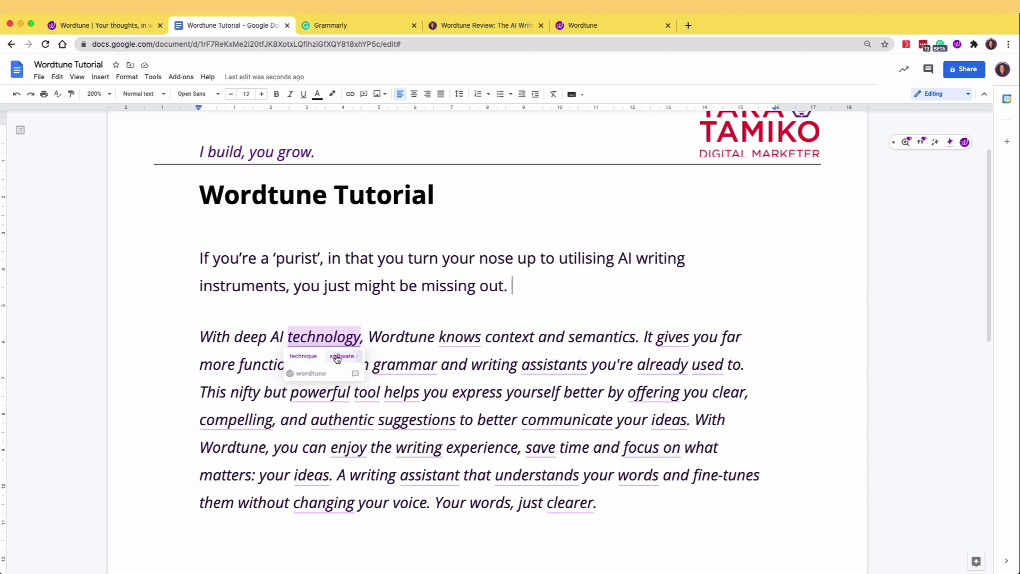
Step: Swap 'technology' for 'software', then select 'context and semantics'
click(336, 358)
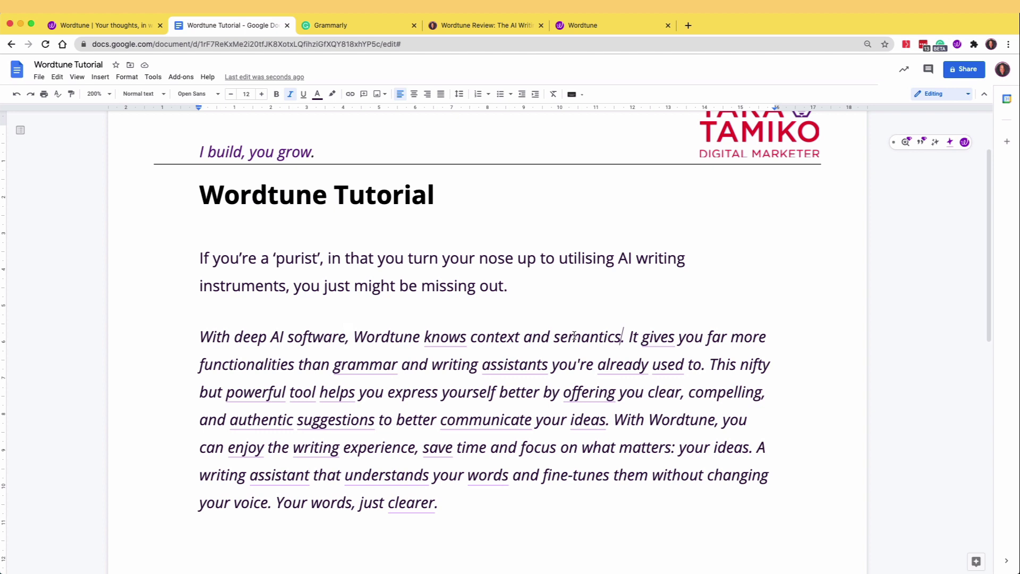
drag(623, 337, 472, 338)
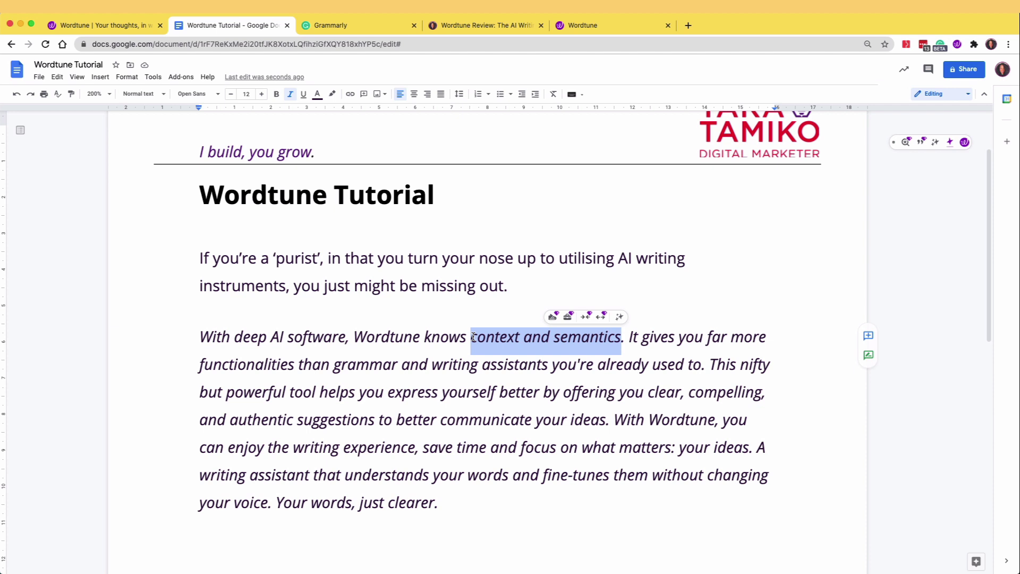
click(507, 430)
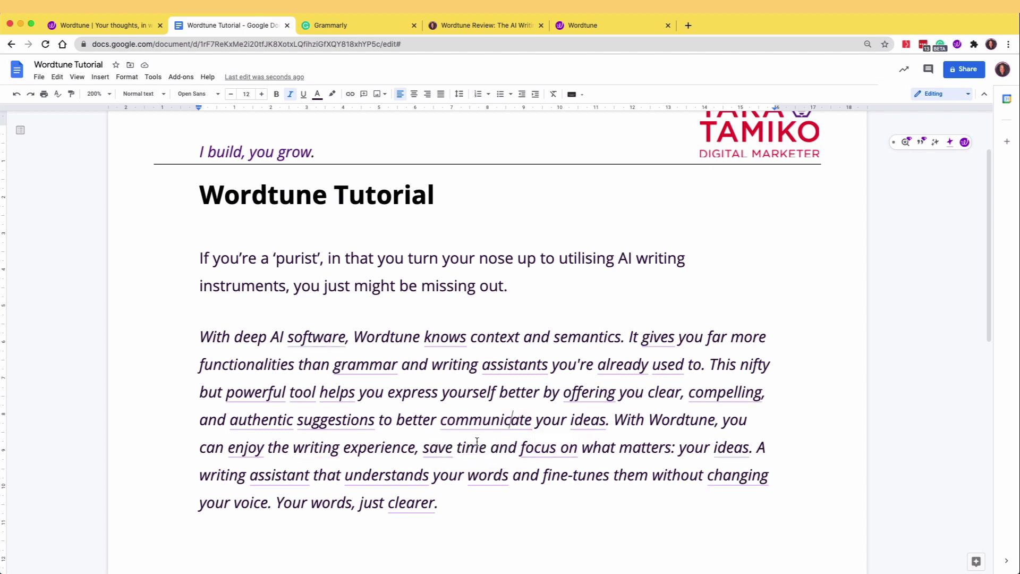
scroll(477, 437, down, 1)
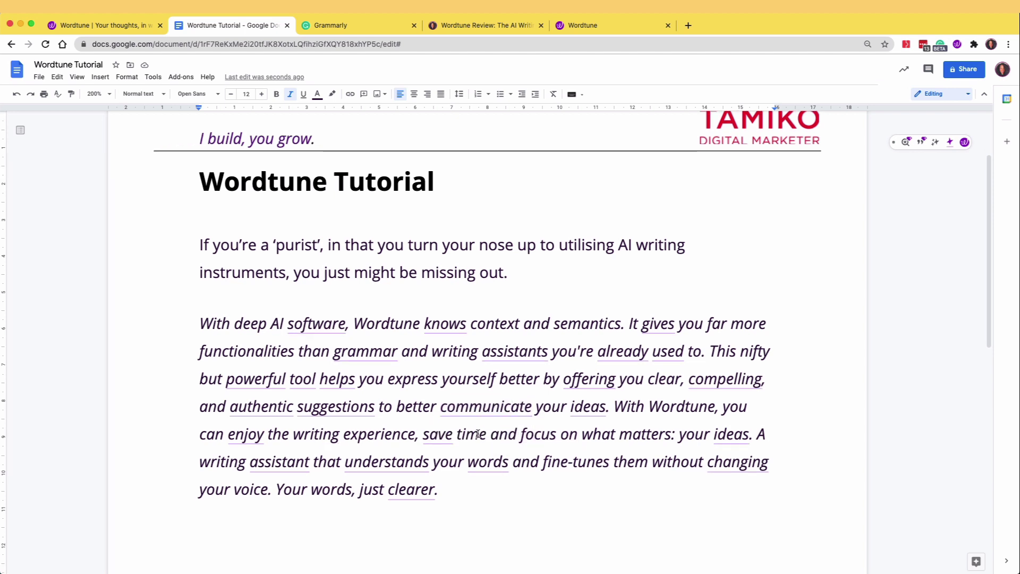
mouse_move(726, 392)
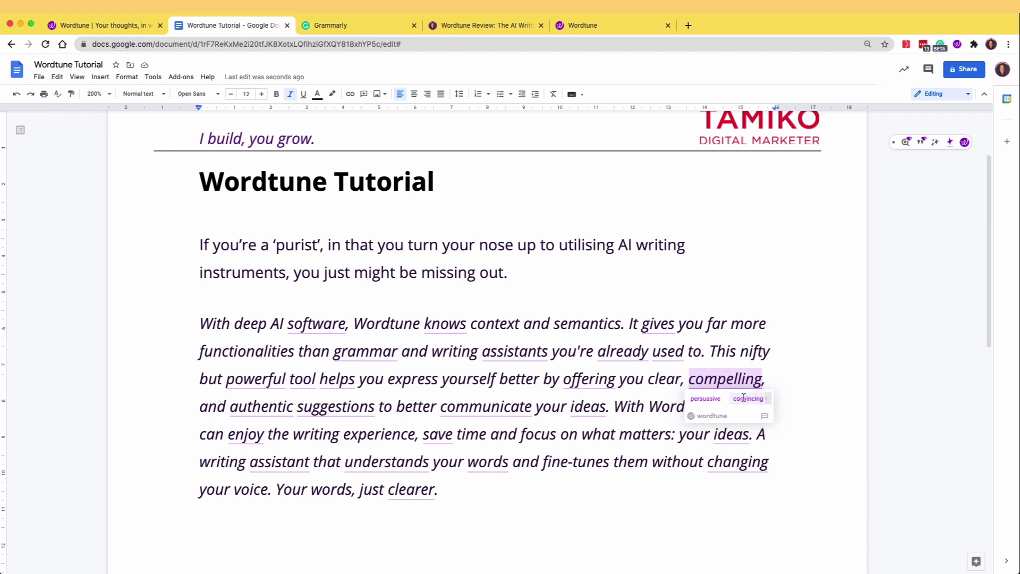
click(746, 399)
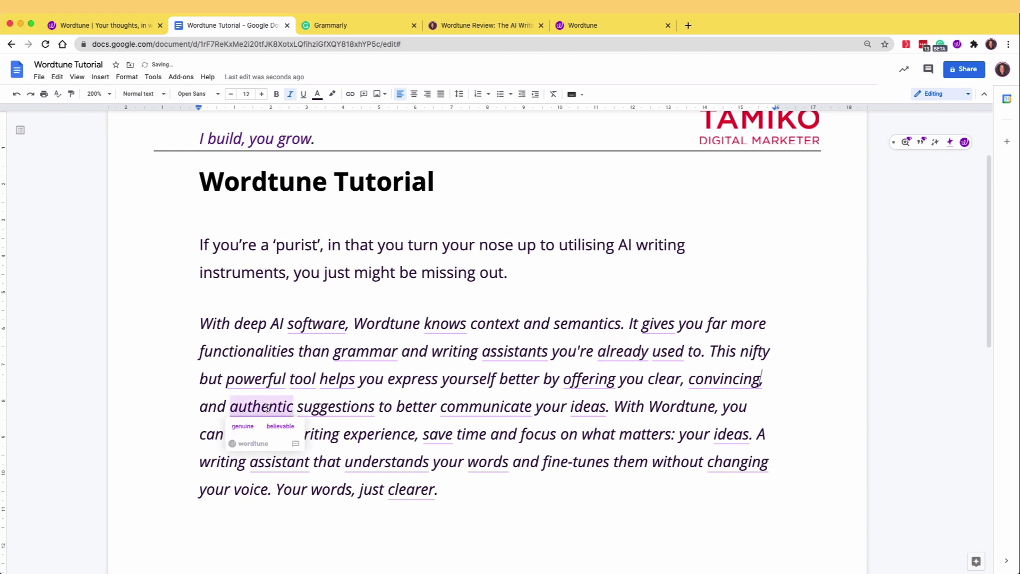
mouse_move(261, 406)
click(279, 426)
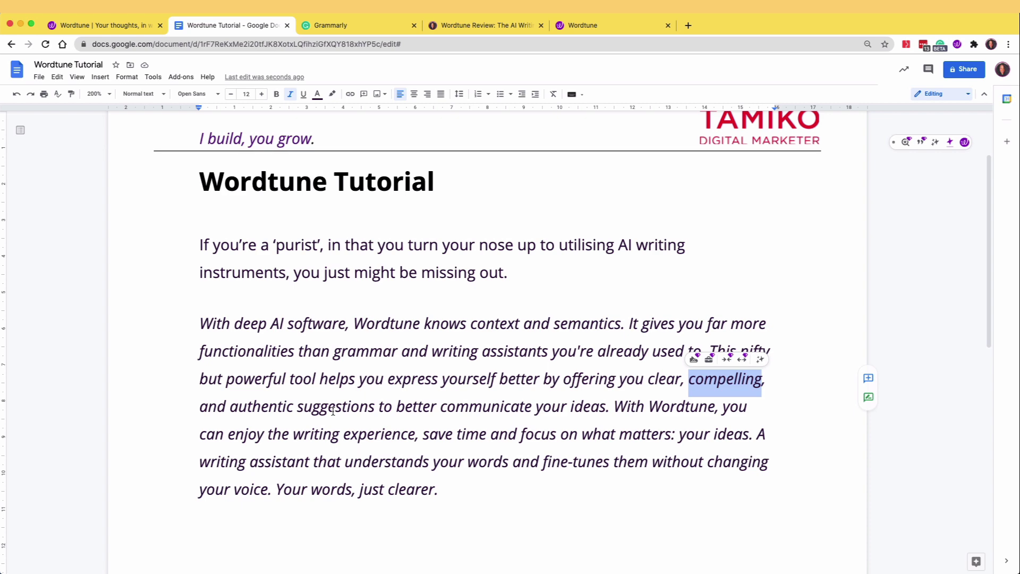
Step: View Grammarly synonyms for 'compelling' and 'authentic' without changing them
click(352, 27)
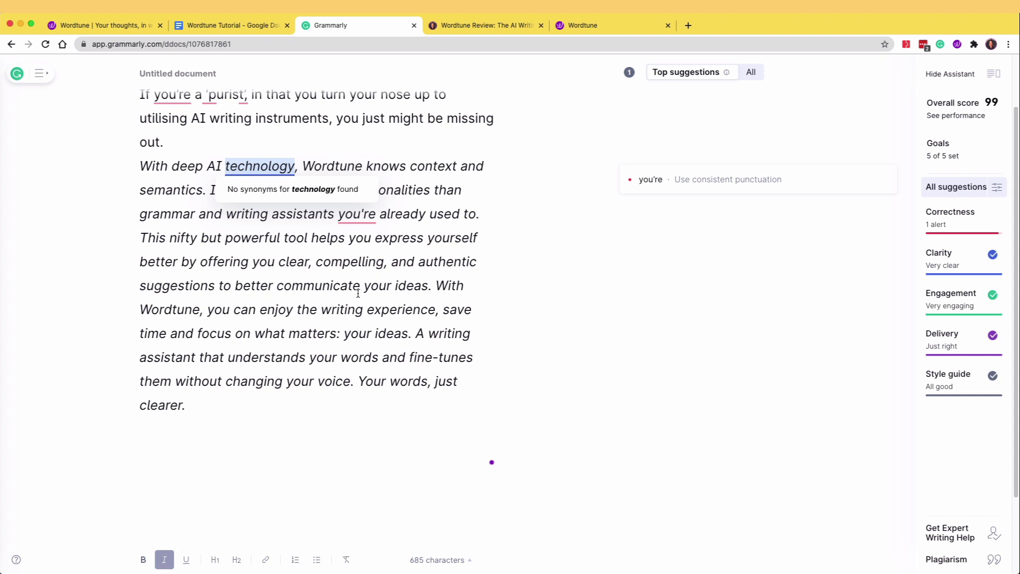
double_click(351, 261)
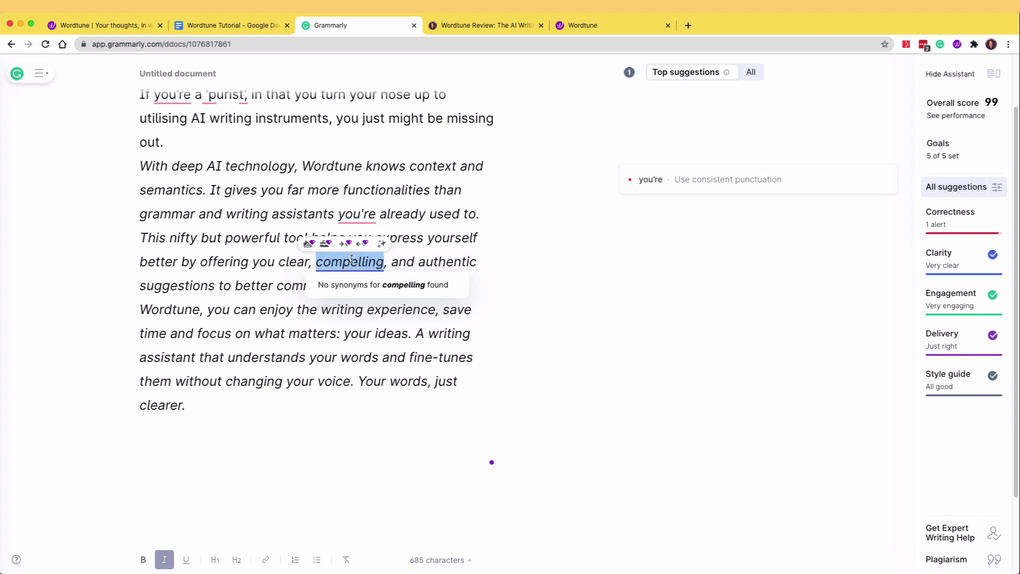
double_click(434, 261)
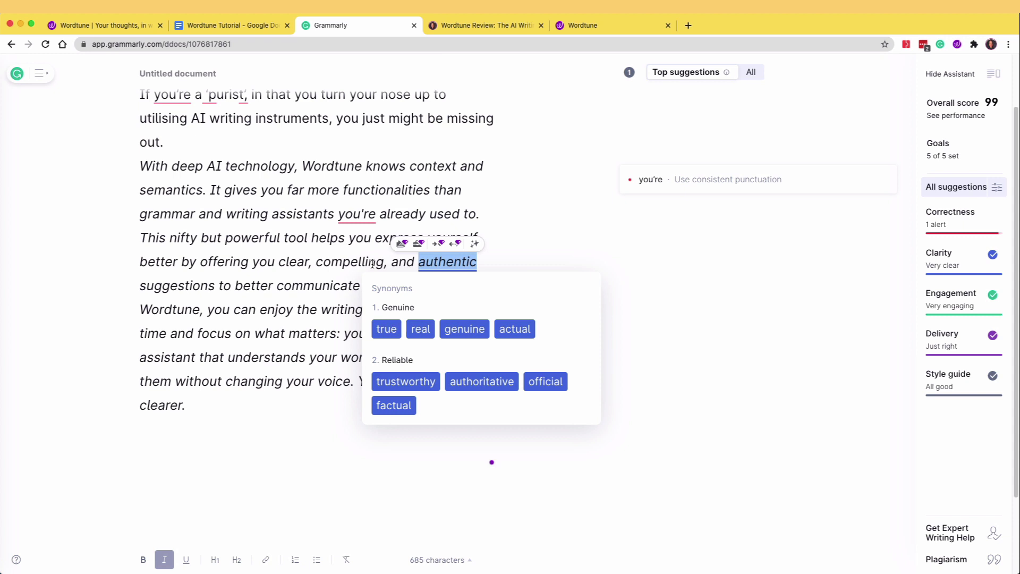
click(229, 276)
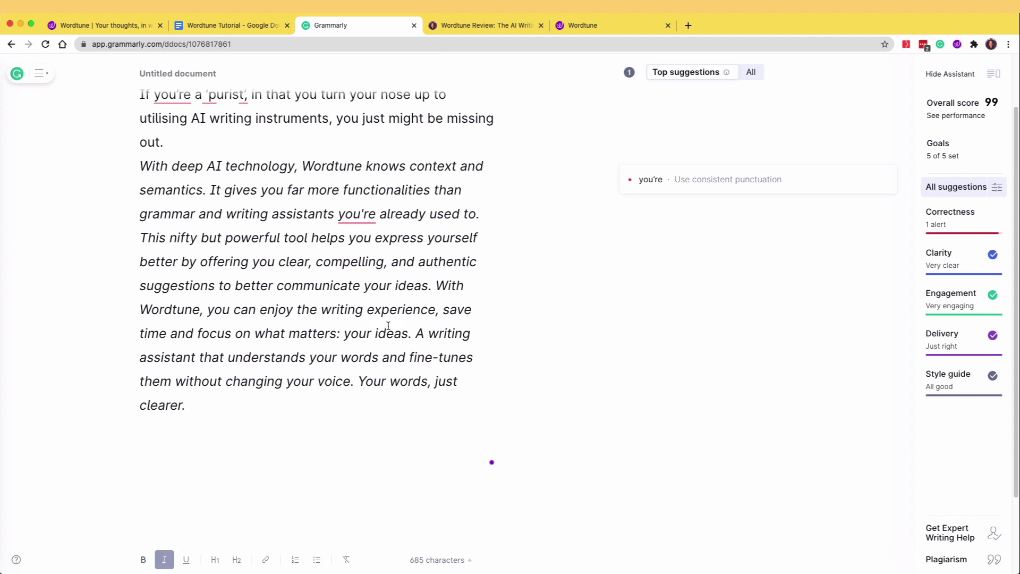
Step: Return to the tutorial doc, then bring up the Wordtune Premium pricing page
click(246, 26)
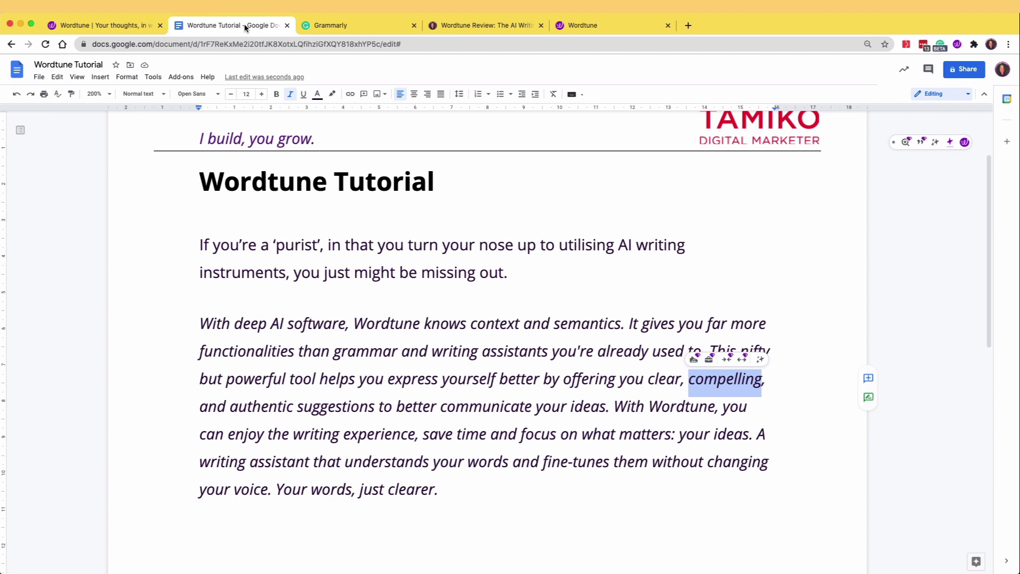
click(445, 352)
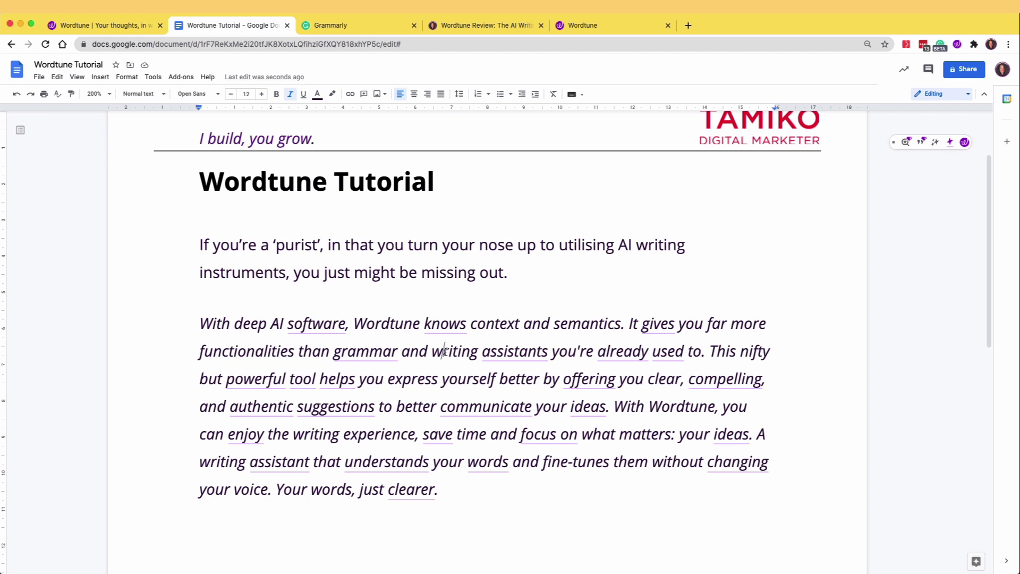
click(622, 28)
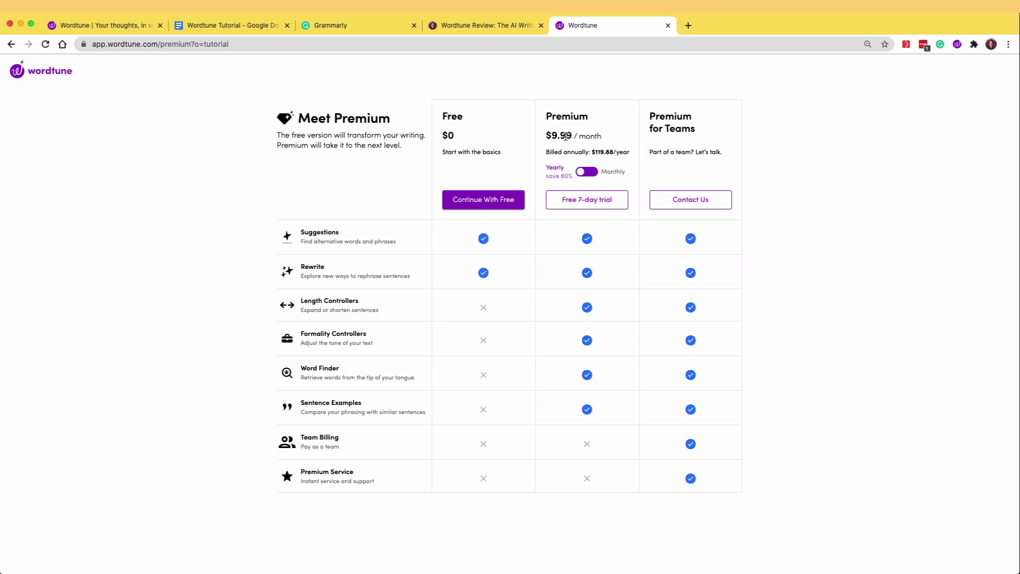
Step: Switch the Premium pricing to monthly billing at $24.99 per month
click(586, 177)
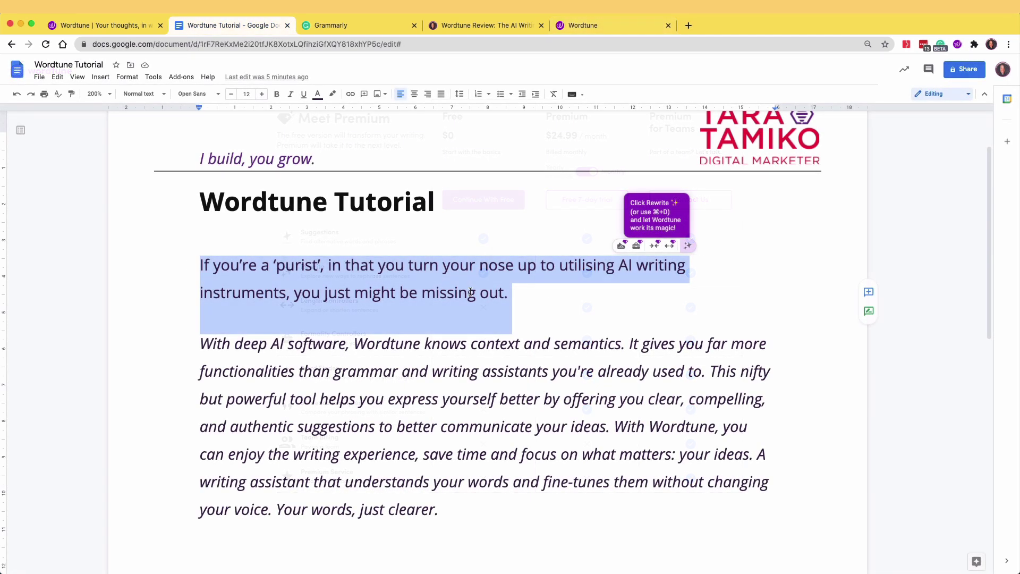
click(623, 246)
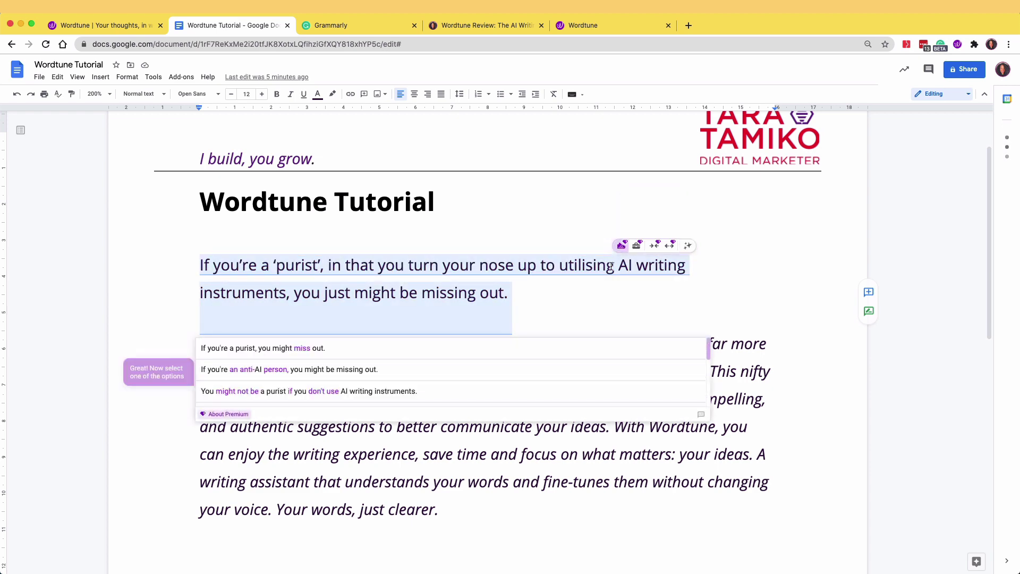
scroll(582, 363, down, 2)
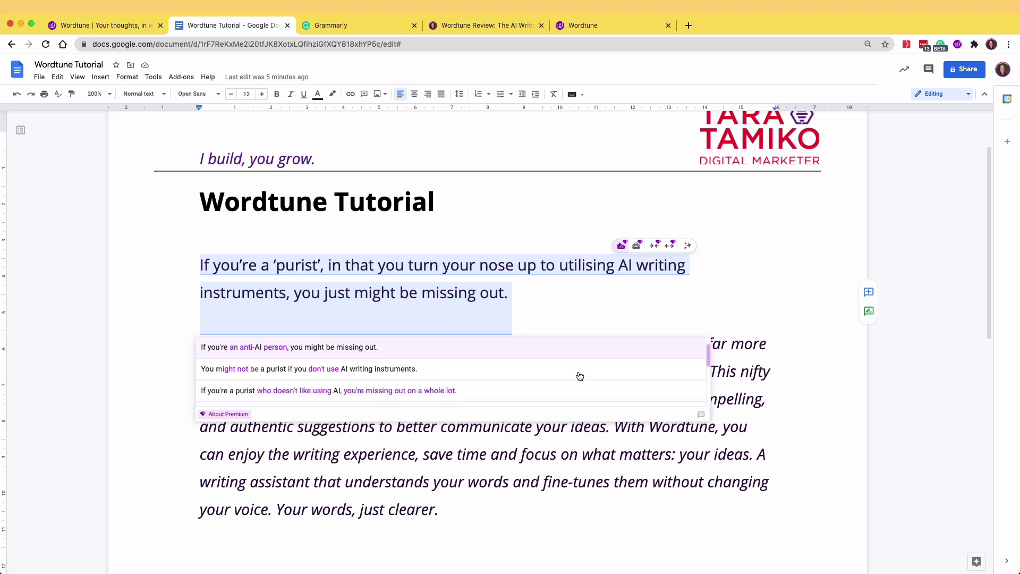
scroll(580, 376, down, 1)
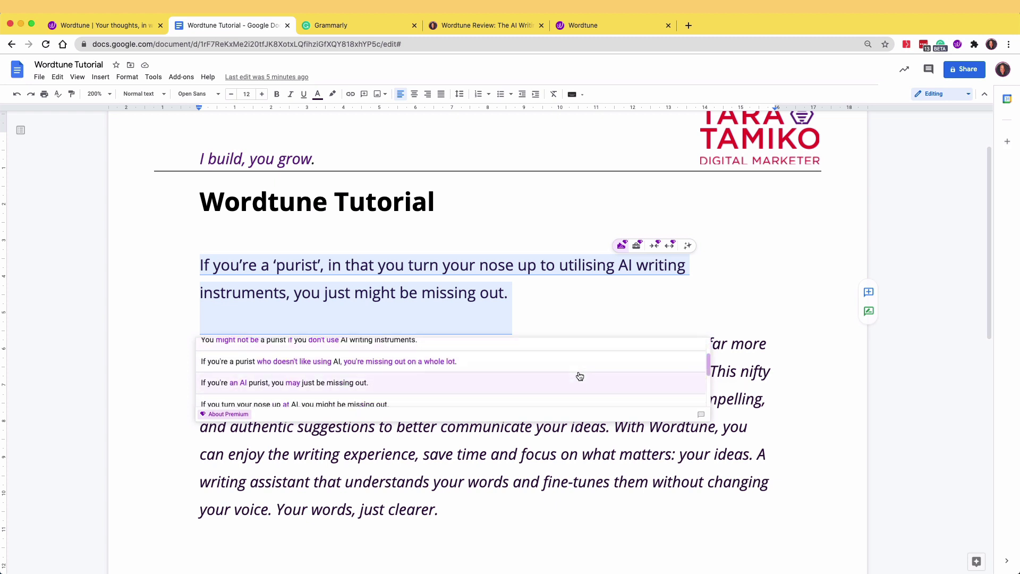
scroll(580, 375, down, 1)
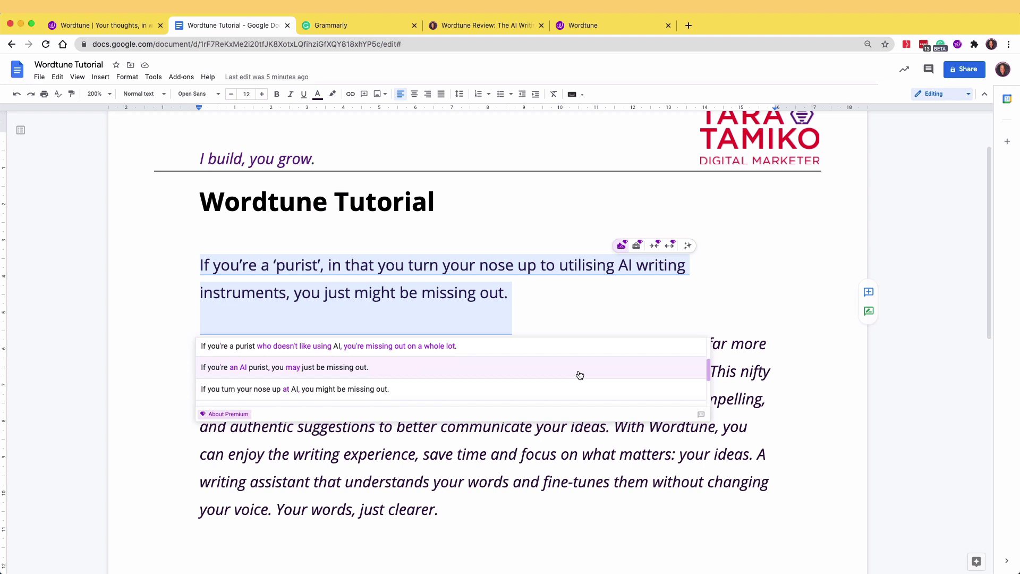
scroll(580, 376, down, 1)
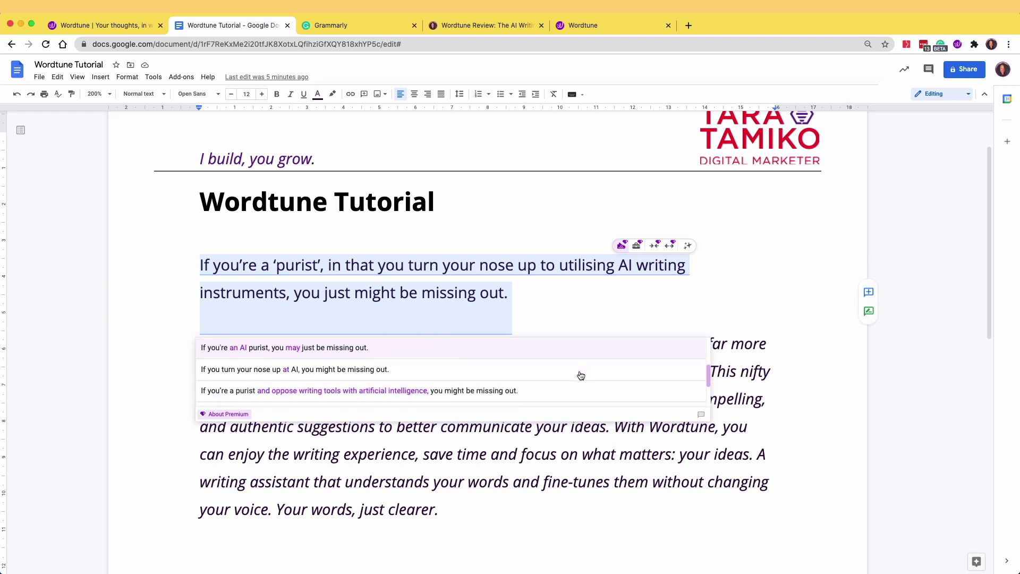
scroll(580, 375, down, 1)
scroll(581, 376, down, 1)
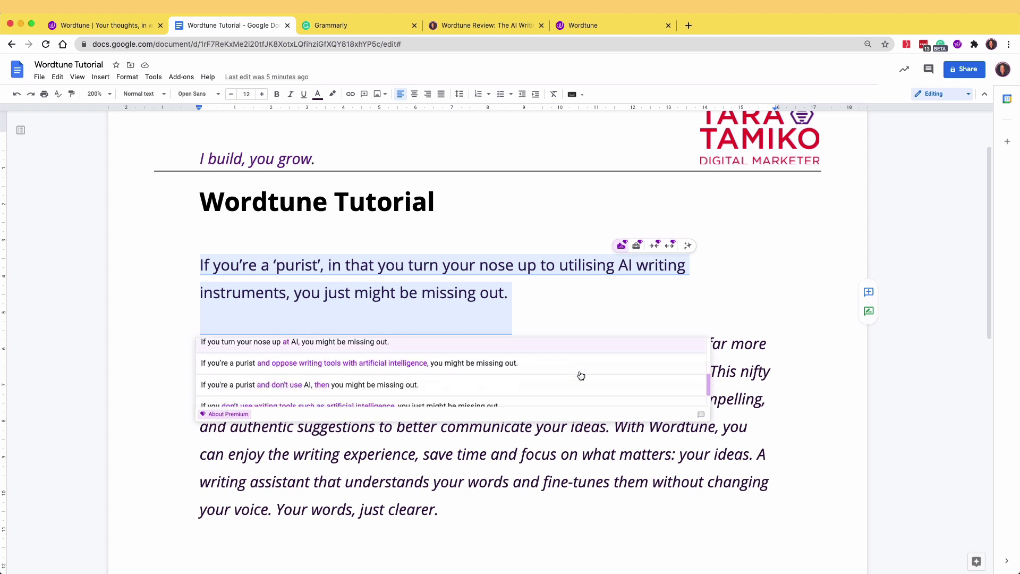
click(505, 390)
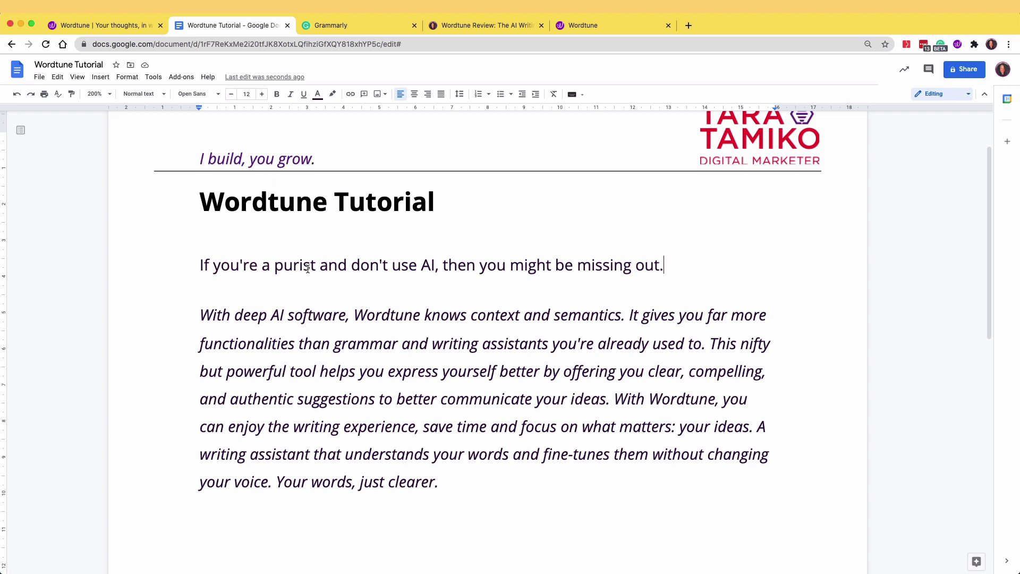
key(ctrl+z)
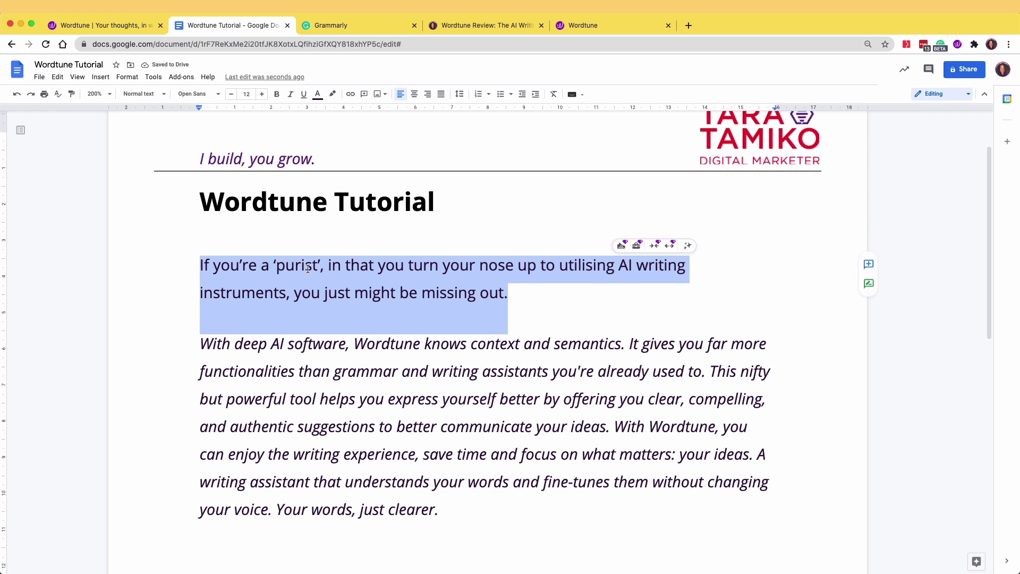
click(636, 246)
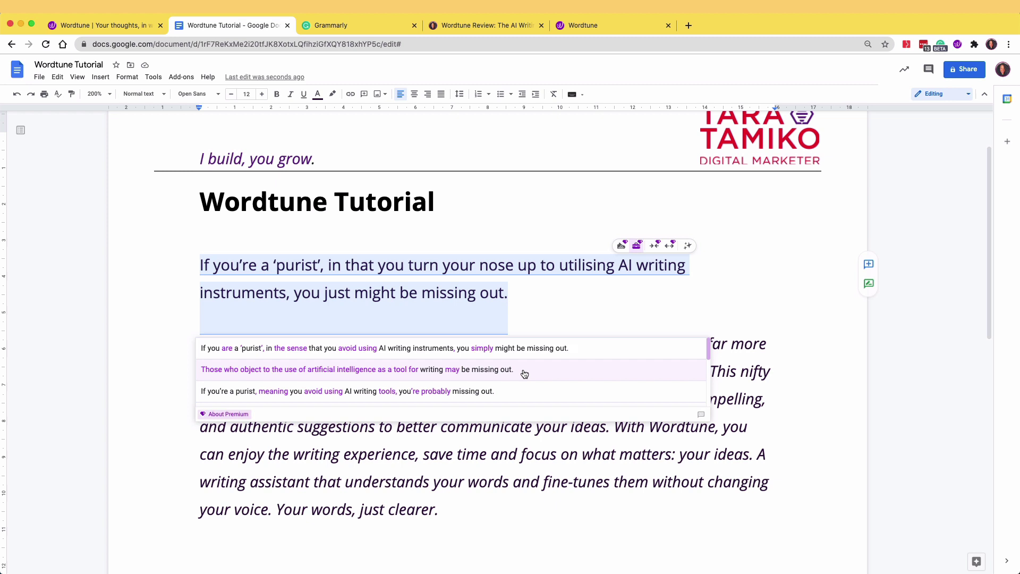
click(525, 374)
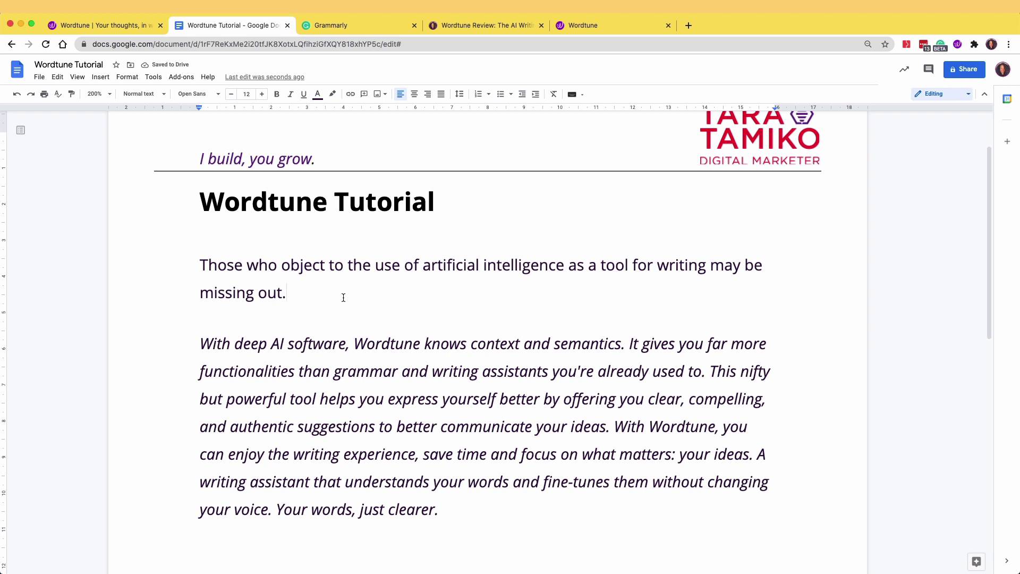
key(ctrl+z)
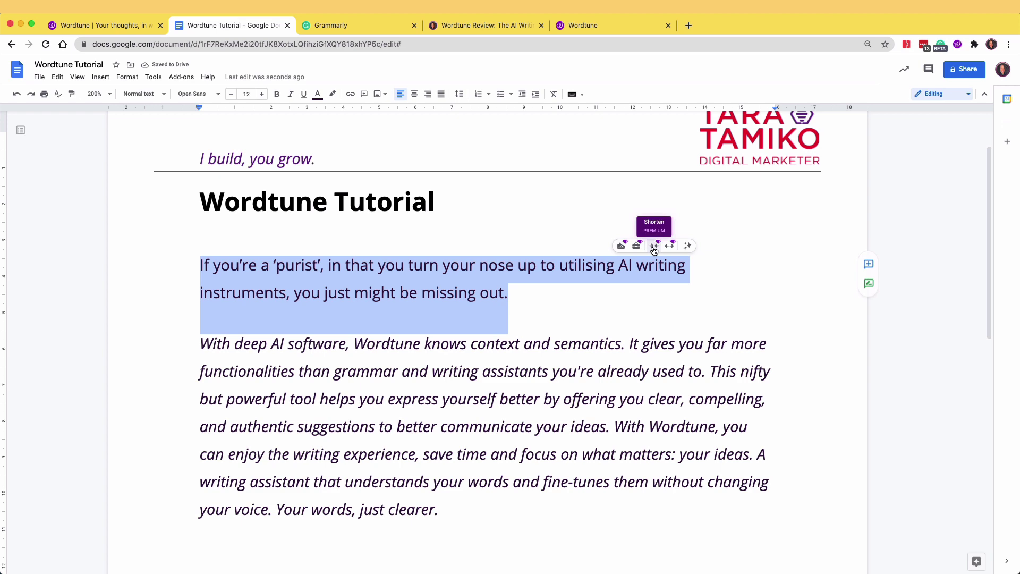
click(654, 247)
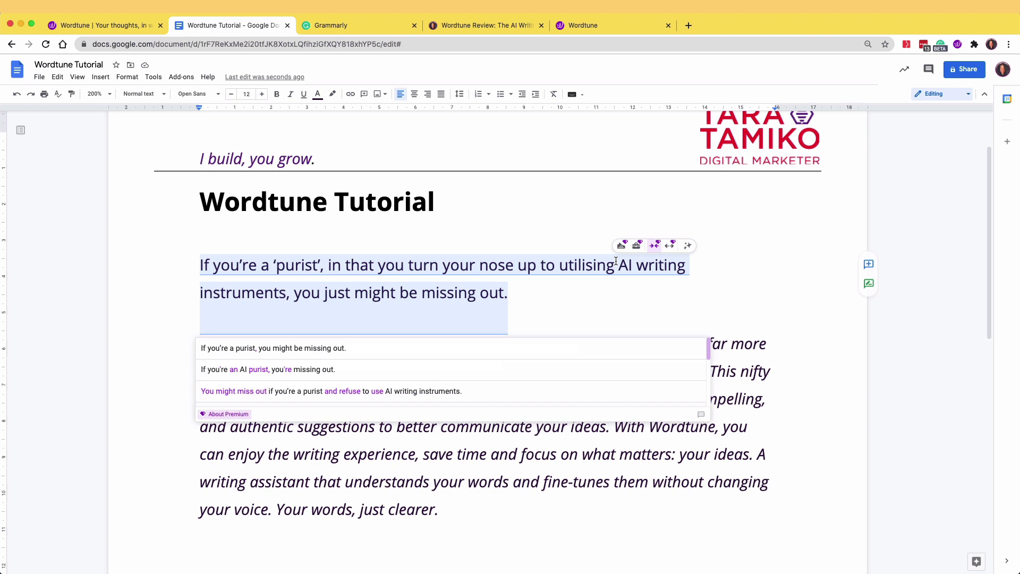
click(363, 373)
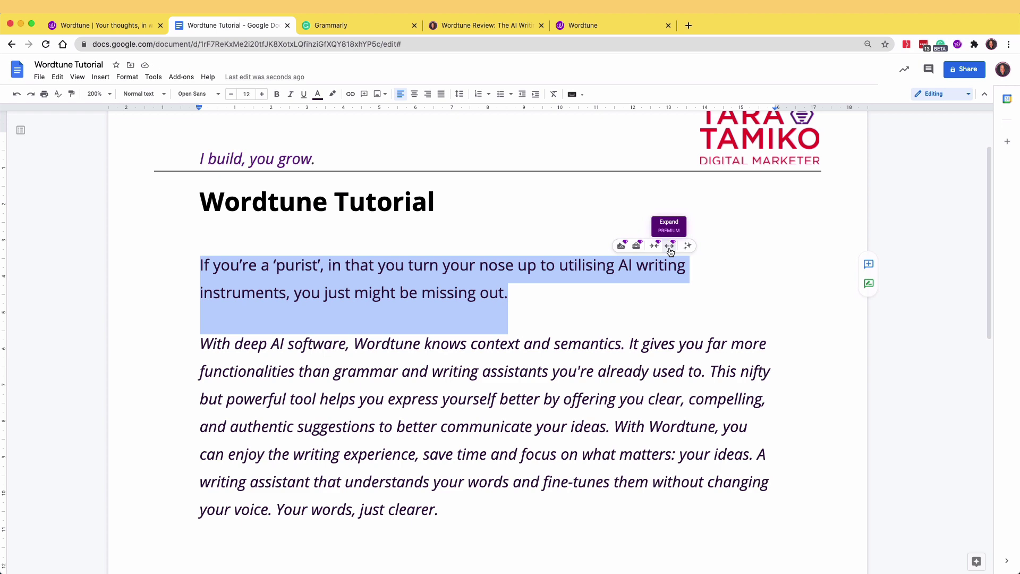
click(671, 245)
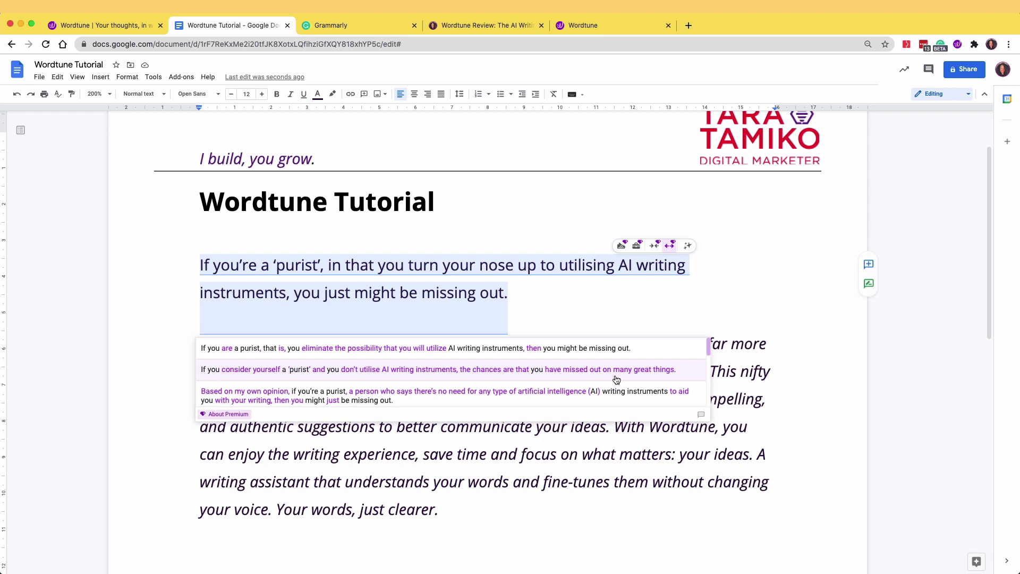
click(616, 380)
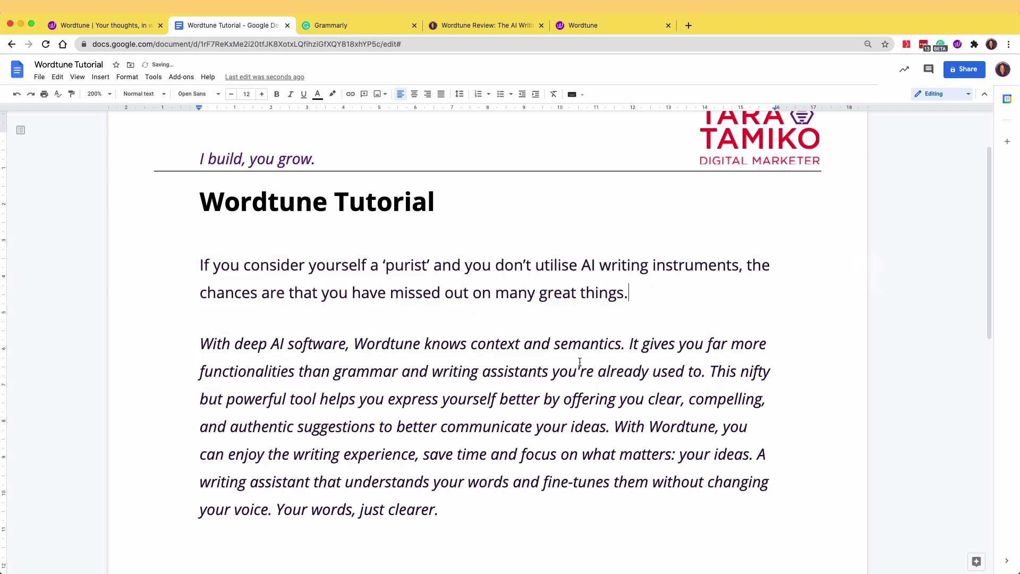
double_click(674, 264)
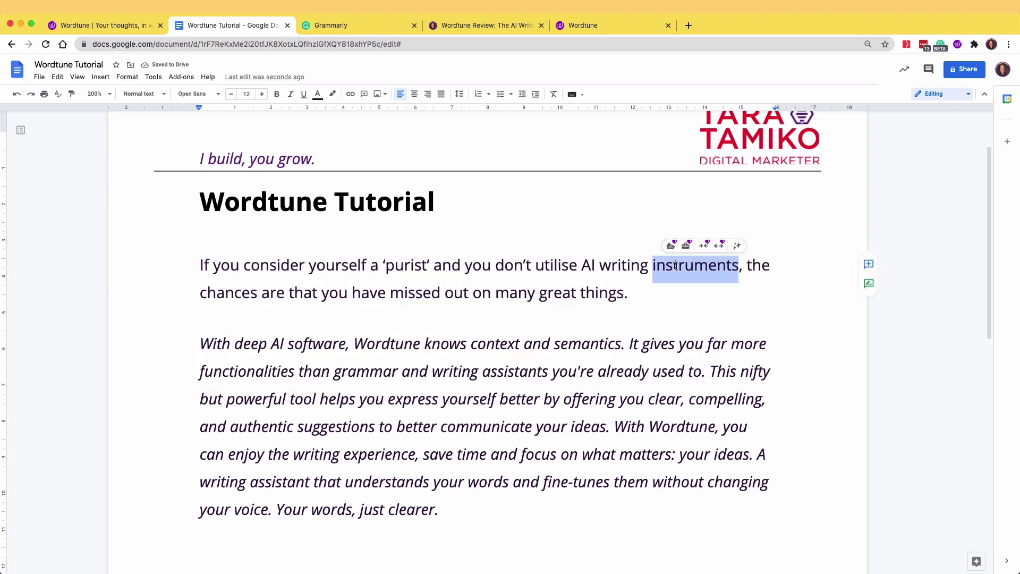
text(tools)
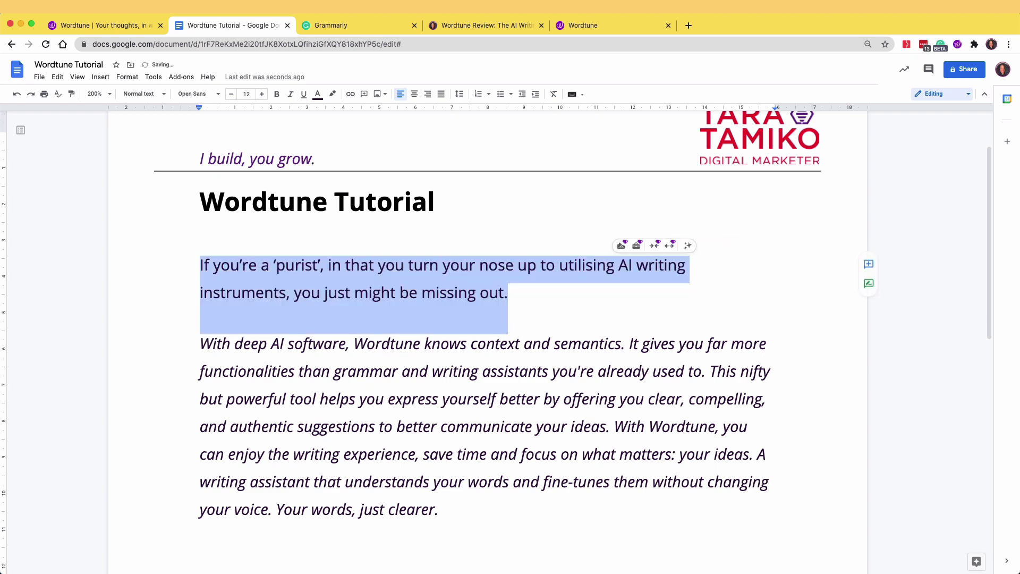
Step: Shorten the opening paragraph to "If you're an AI purist, you're missing out."
key(super+Down)
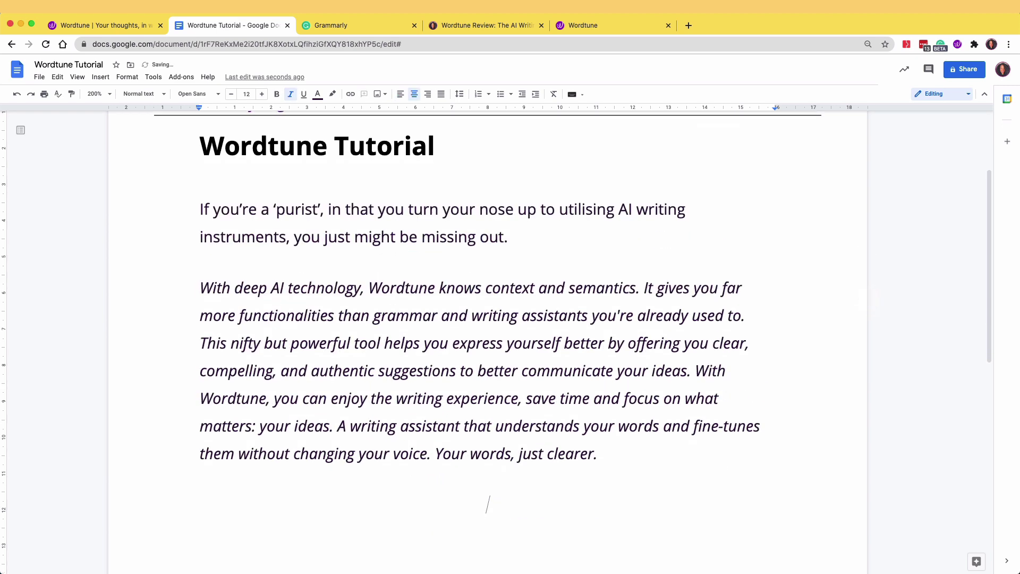
drag(531, 246, 163, 211)
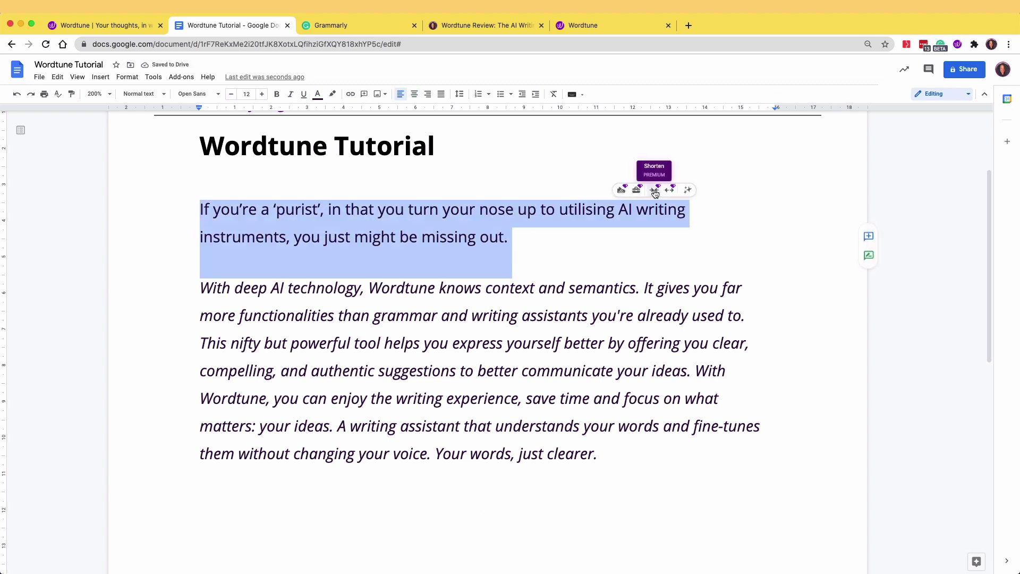
click(655, 191)
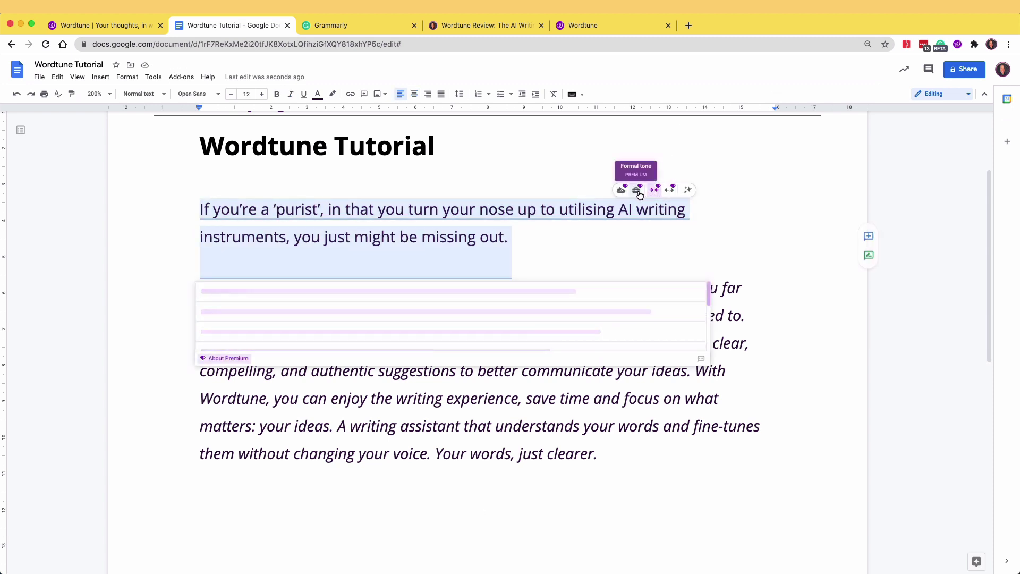
click(386, 301)
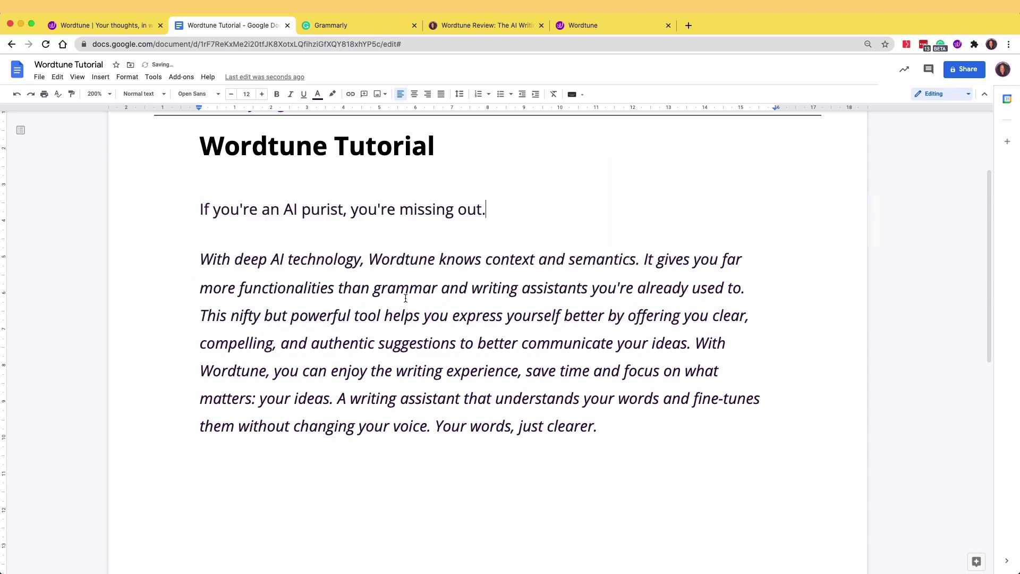
drag(487, 206, 203, 207)
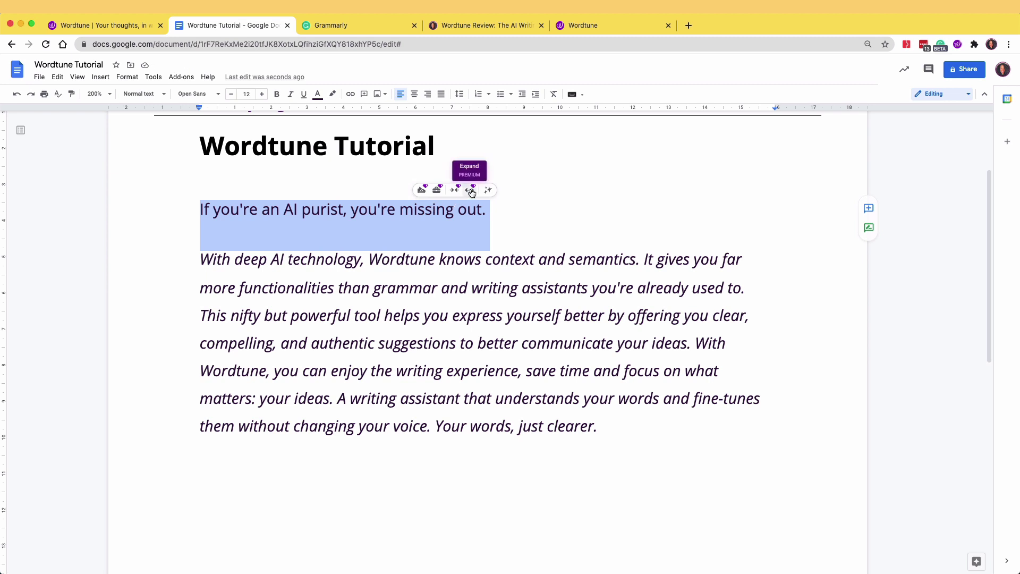
Step: Expand the AI purist sentence and accept the long 'If you are obsessed…' rewrite
click(470, 191)
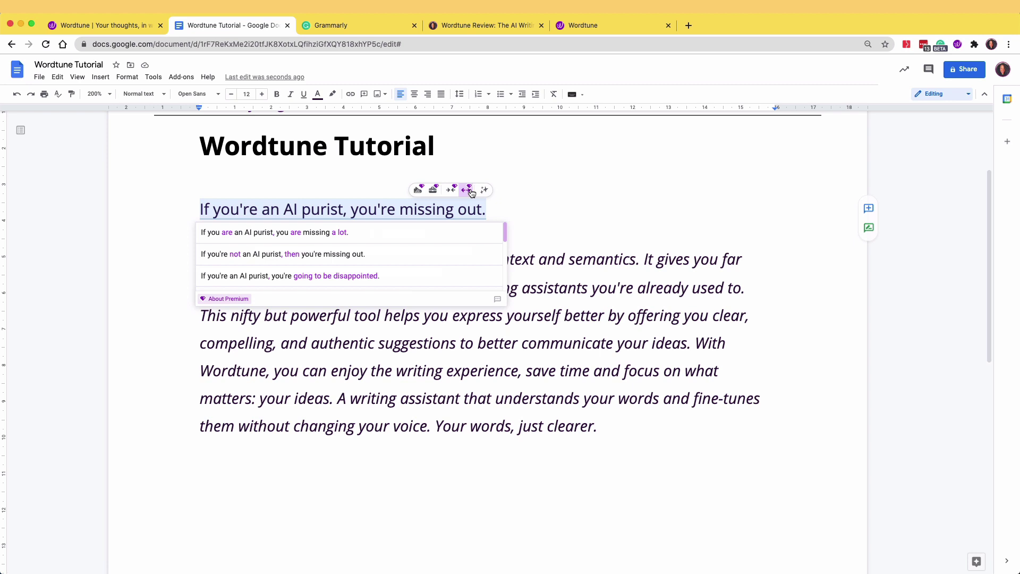
scroll(423, 275, down, 2)
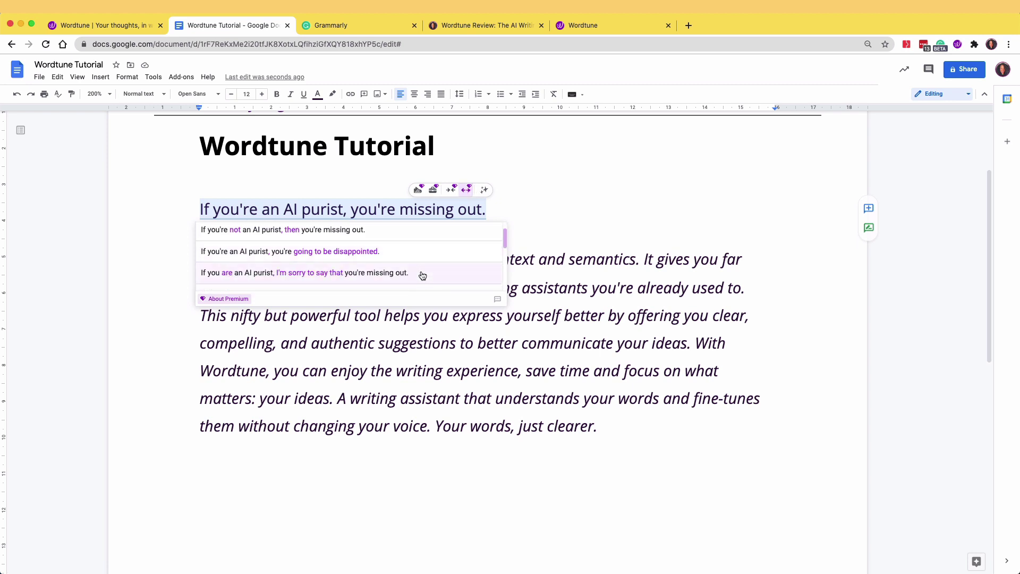
scroll(422, 276, down, 2)
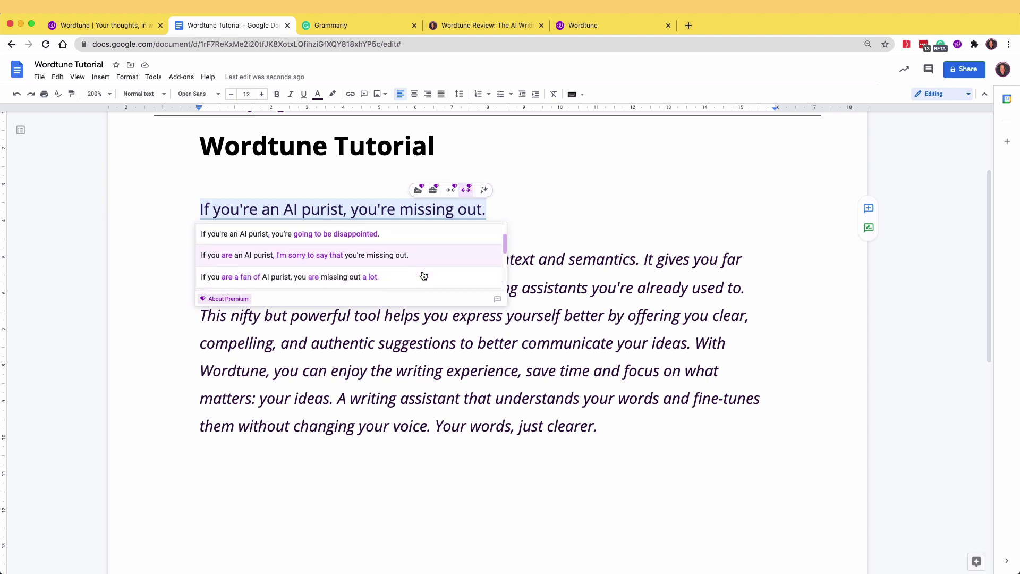
scroll(423, 275, down, 2)
scroll(425, 275, down, 3)
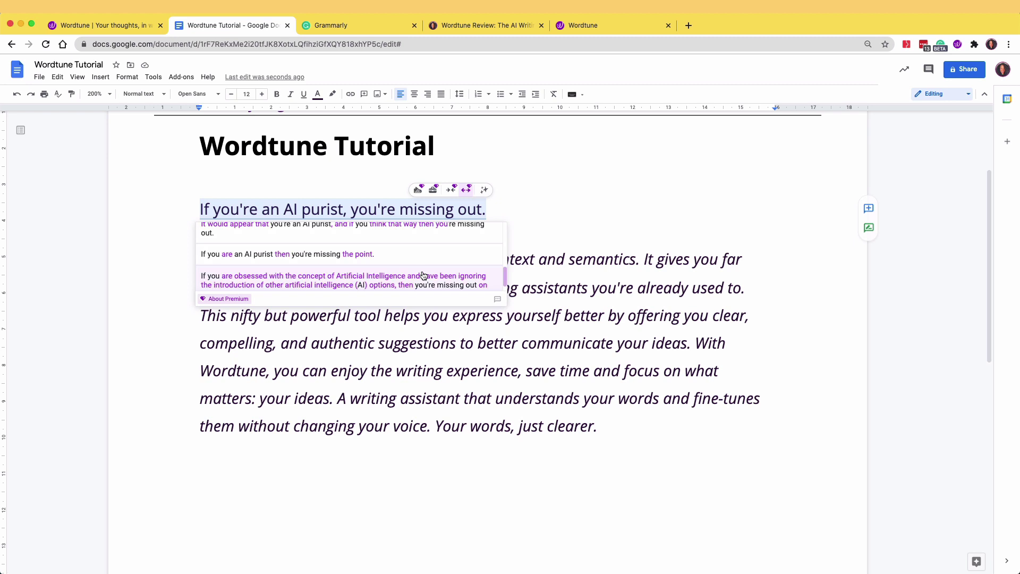
scroll(423, 276, down, 1)
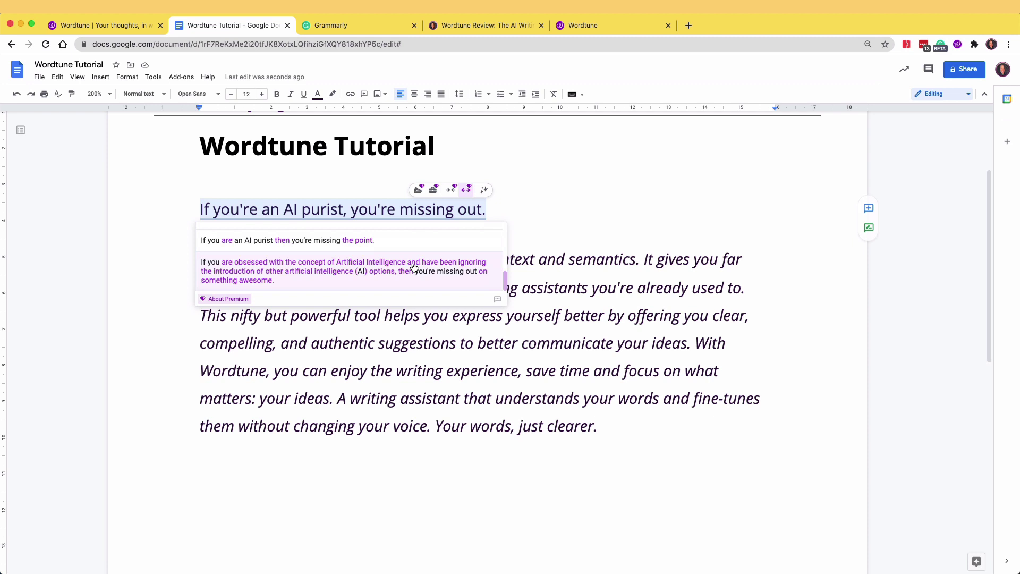
scroll(415, 269, up, 1)
scroll(415, 267, up, 1)
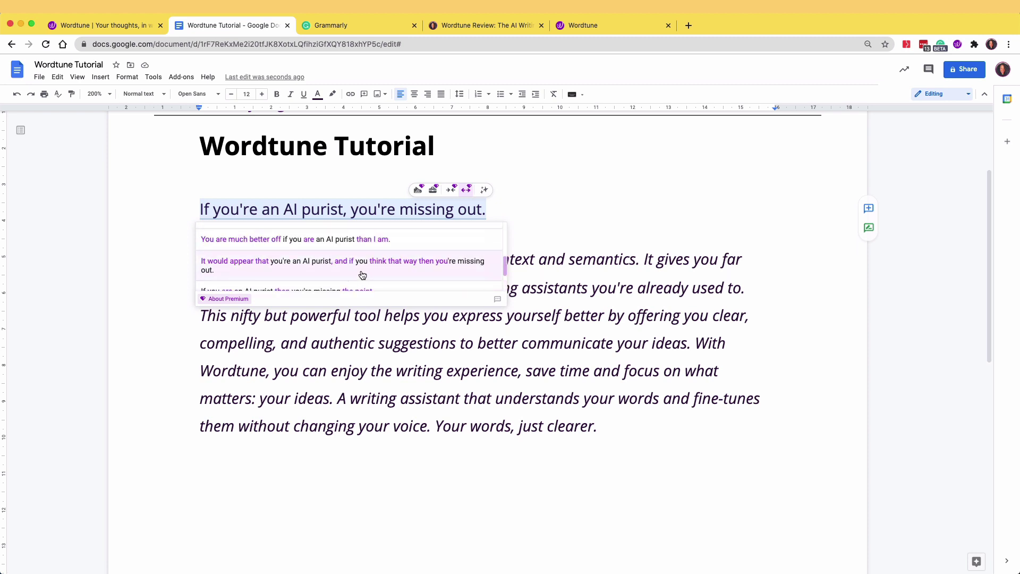
scroll(371, 275, down, 1)
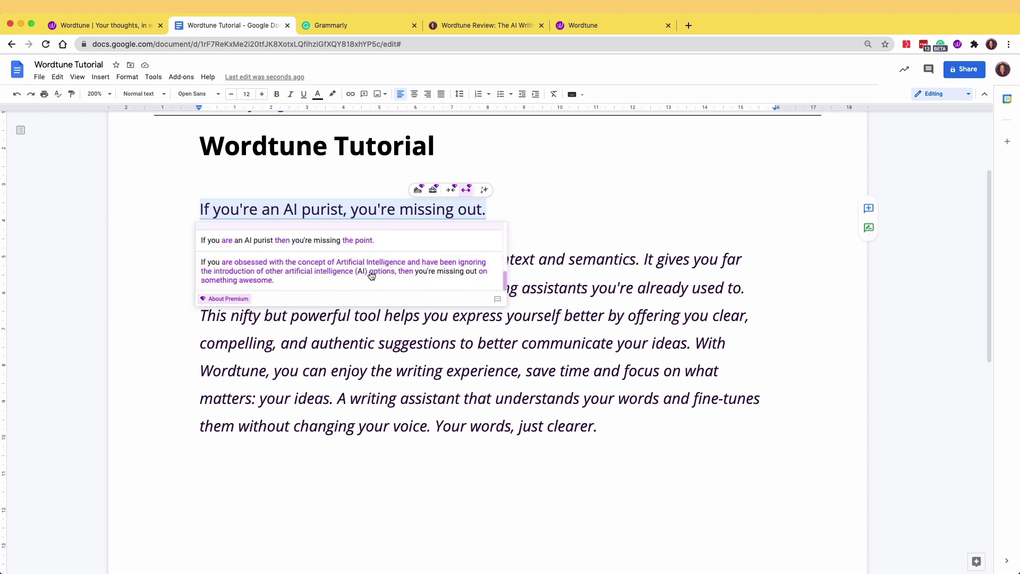
click(380, 275)
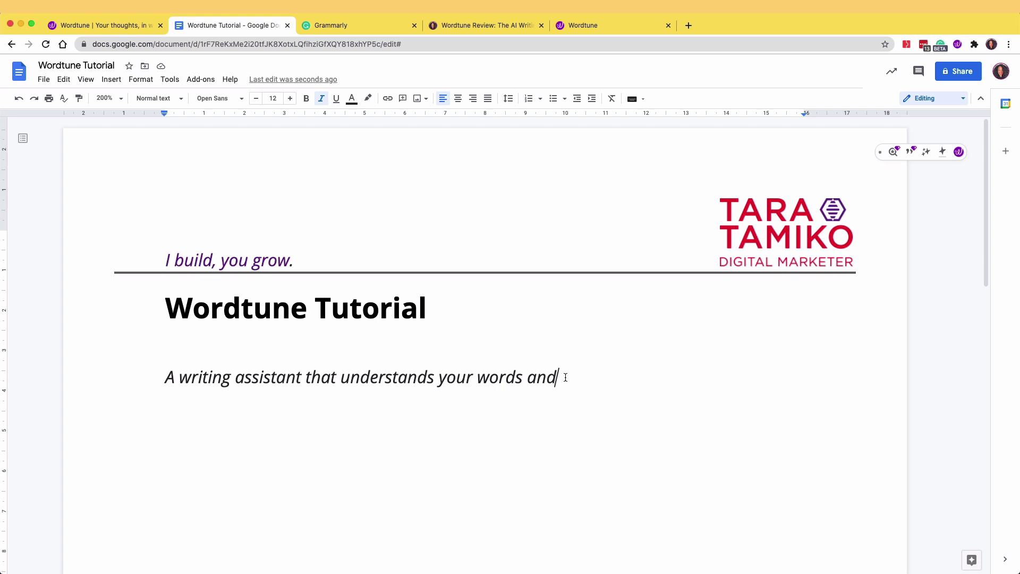
Step: Insert Word Finder's suggestion 'thoughts' after 'words and', fixing the joined spacing
click(895, 153)
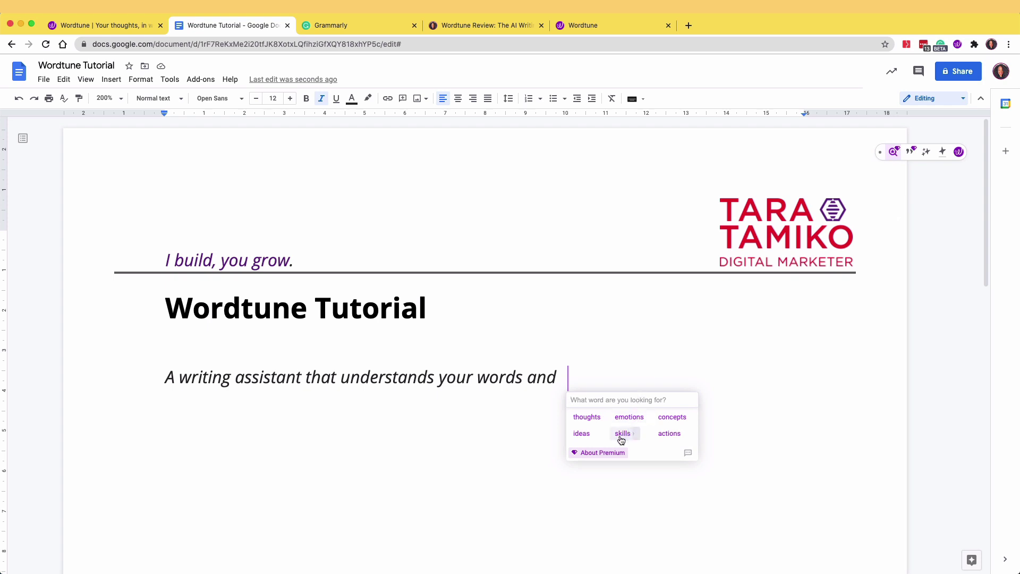
click(587, 419)
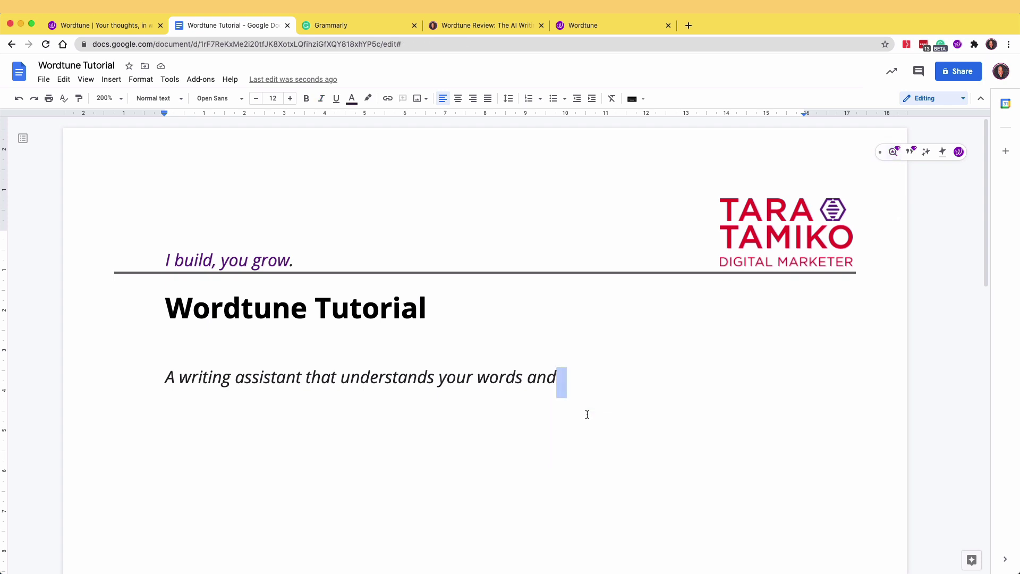
text(thoughts)
click(559, 378)
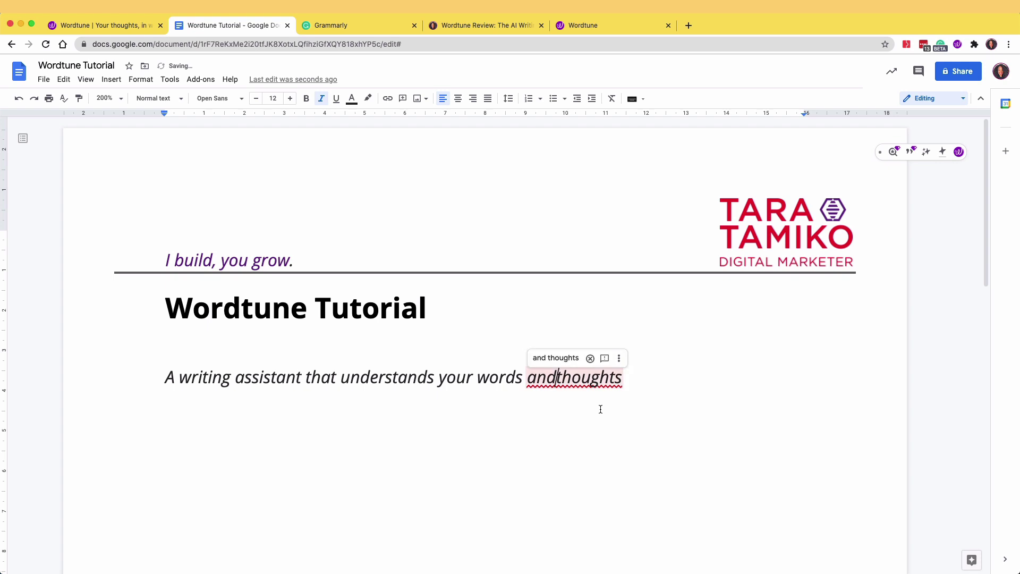
click(637, 375)
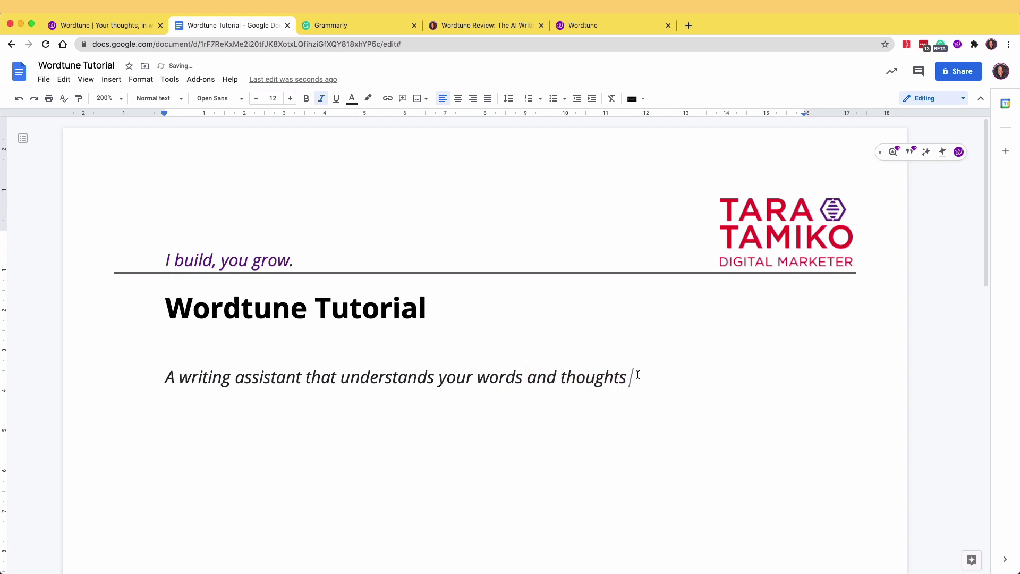
text(and fin)
text(d tunes t)
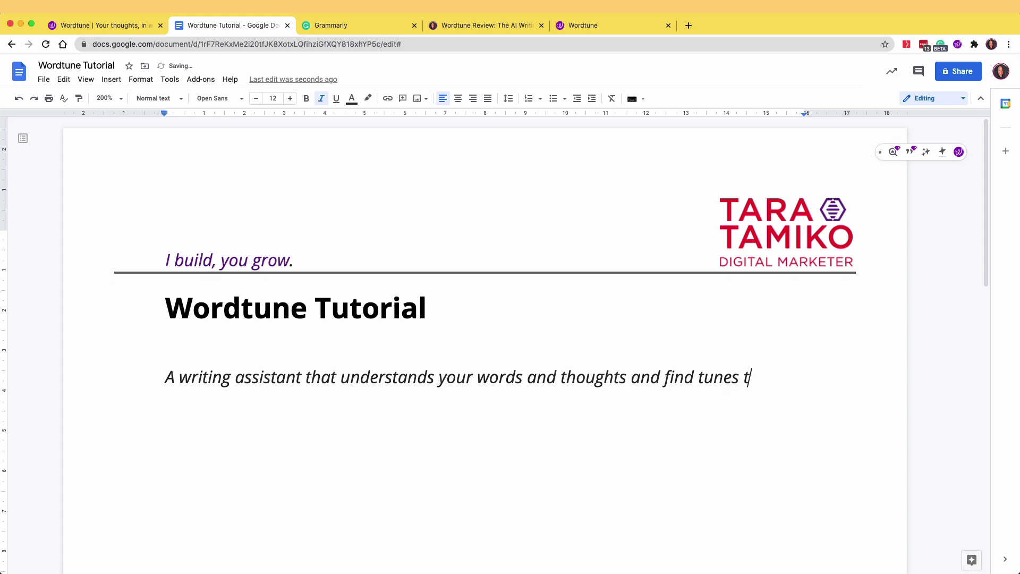
text(hem wit)
text(houth)
Step: After 'find tunes them without', insert Word Finder's 'effort' and separate the joined words
key(BackSpace)
click(894, 152)
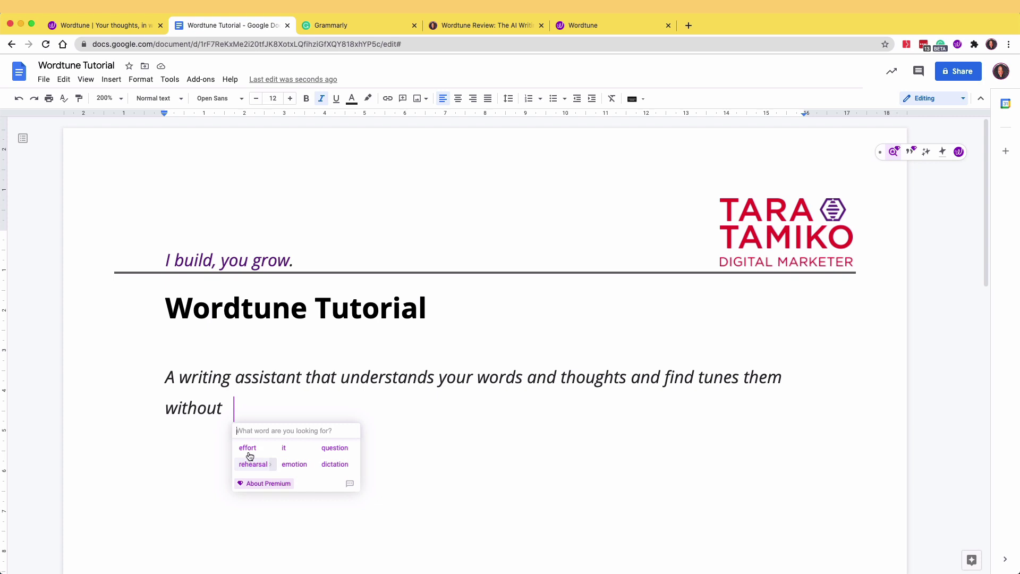
click(248, 447)
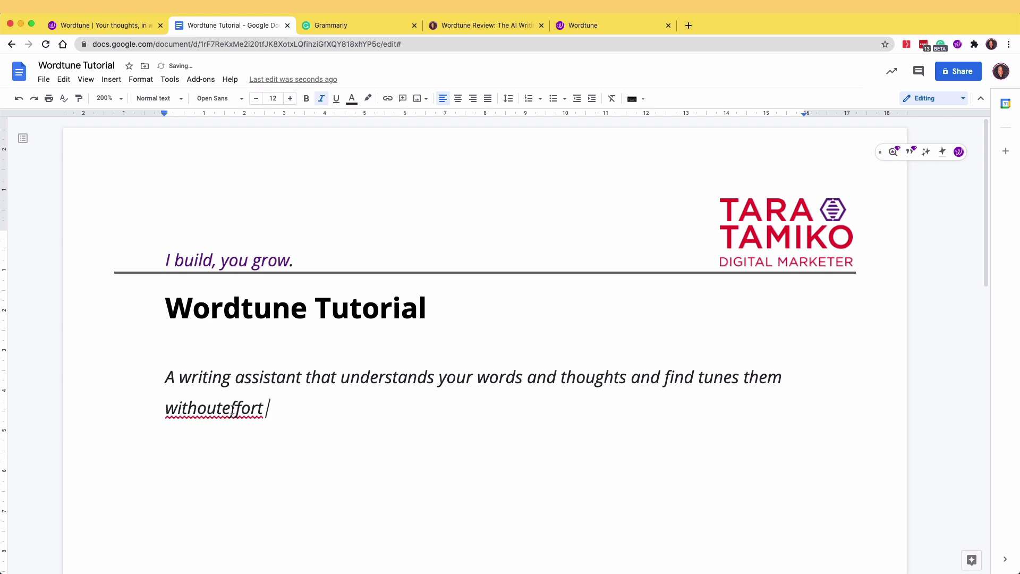
click(229, 438)
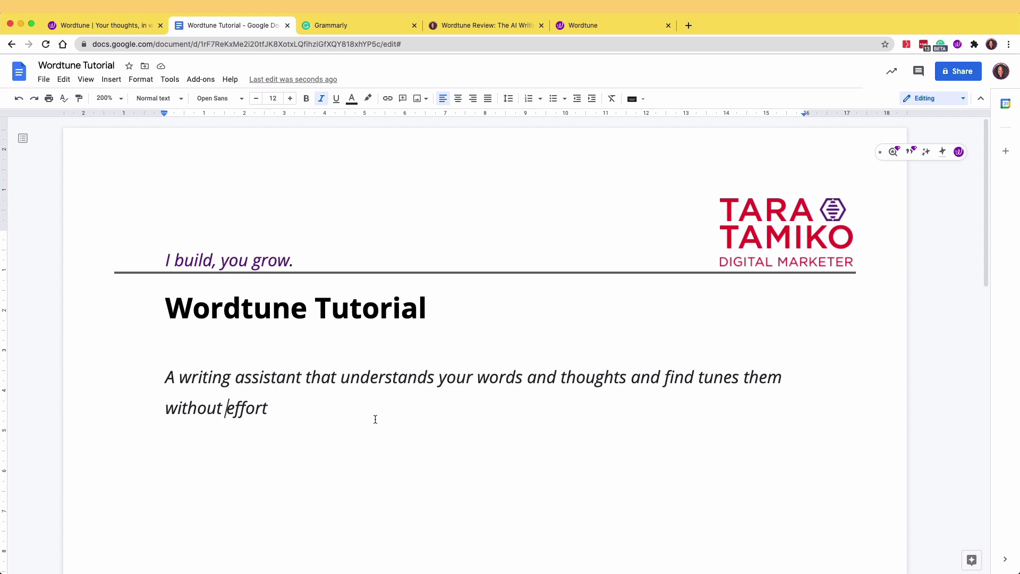
Step: Insert Word Finder's 'perfectly' right after 'thoughts' to close the first clause
click(626, 380)
click(894, 151)
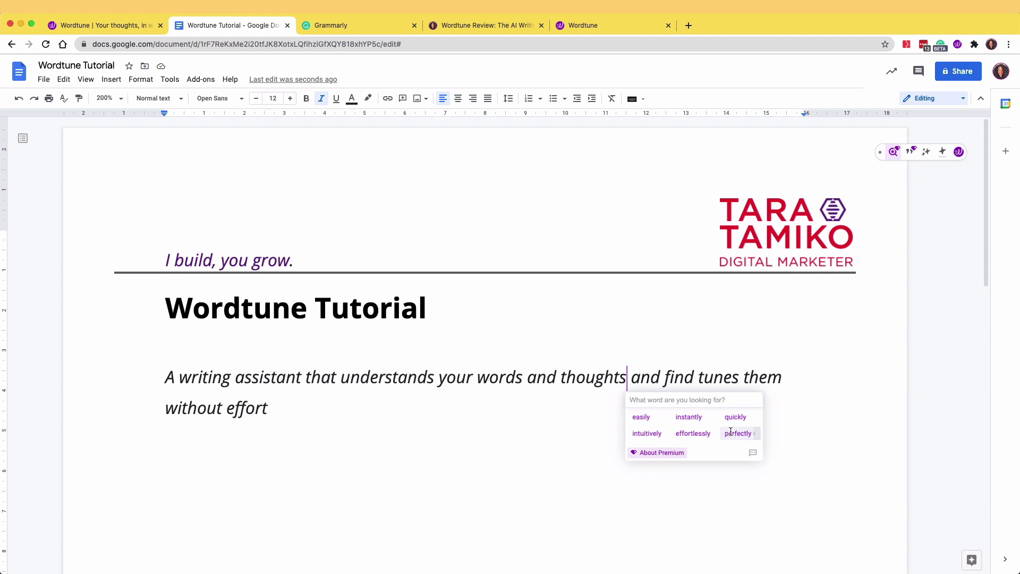
click(731, 434)
text(.)
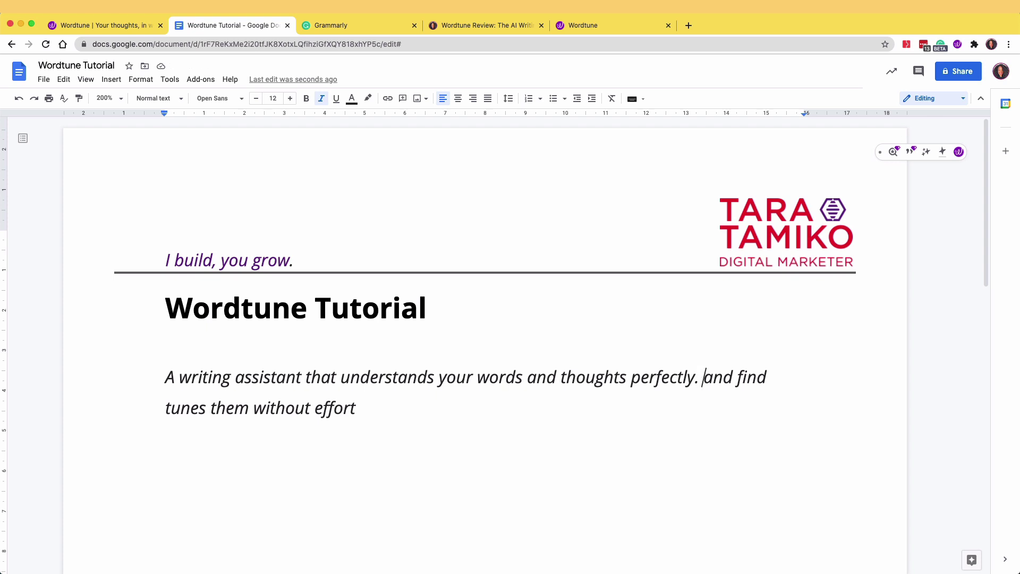
Step: Replace 'and f' after 'perfectly.' with 'Wordtune ' to start the second sentence
key(shift+Right)
key(shift+Right)
key(shift+Right)
key(shift+Right)
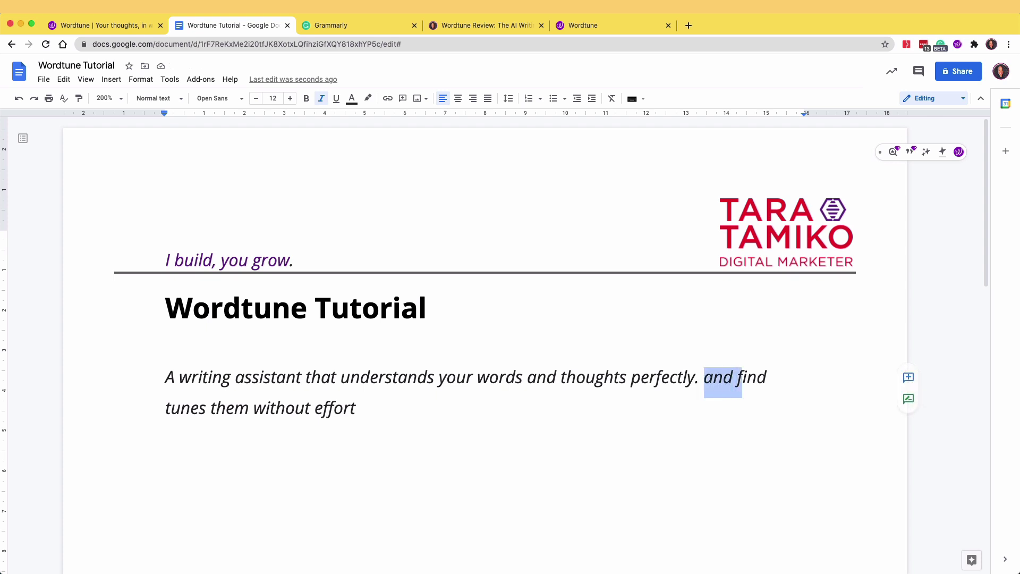
key(shift+Right)
key(shift+Right)
key(shift+Right)
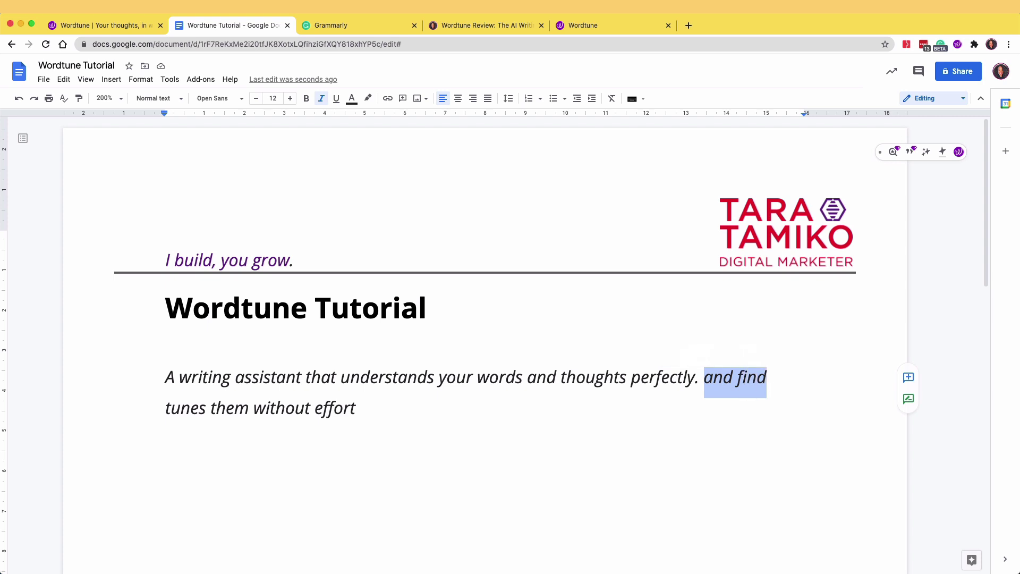
key(shift+Left)
key(shift+Left)
key(shift+Left)
text(W)
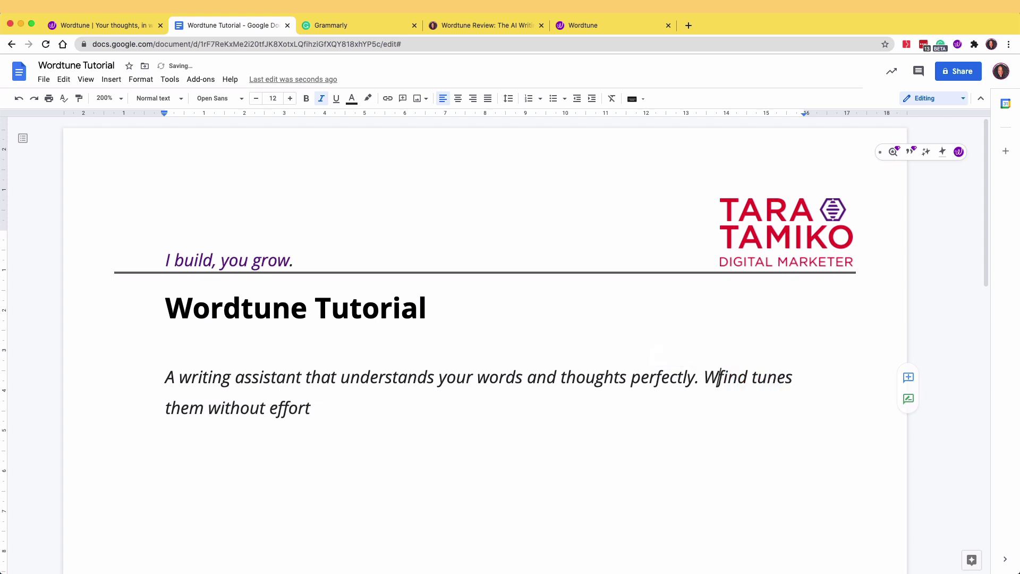
text(ordtunefind tunes them without effort)
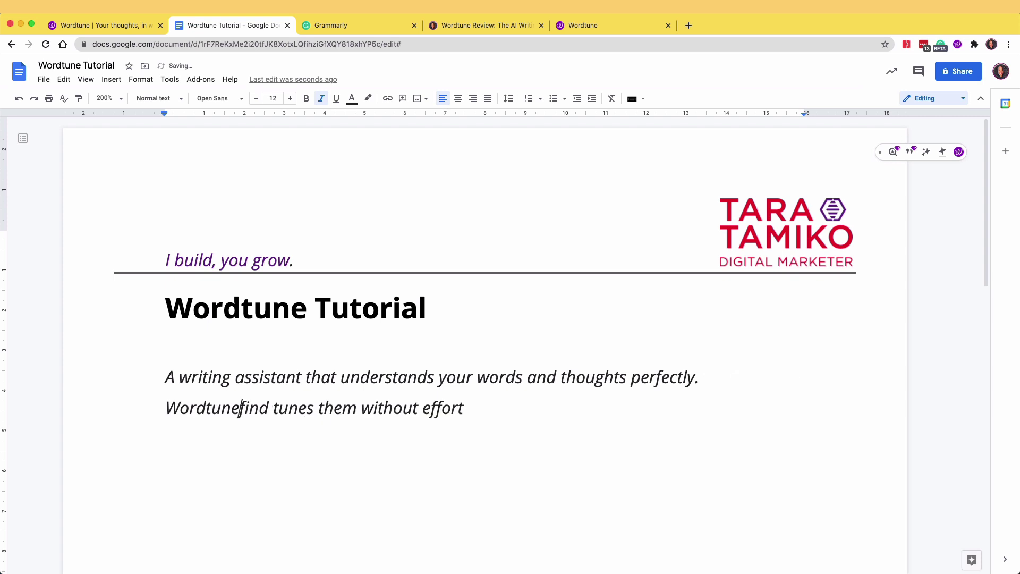
key(Right)
key(Right)
key(Right)
key(Right)
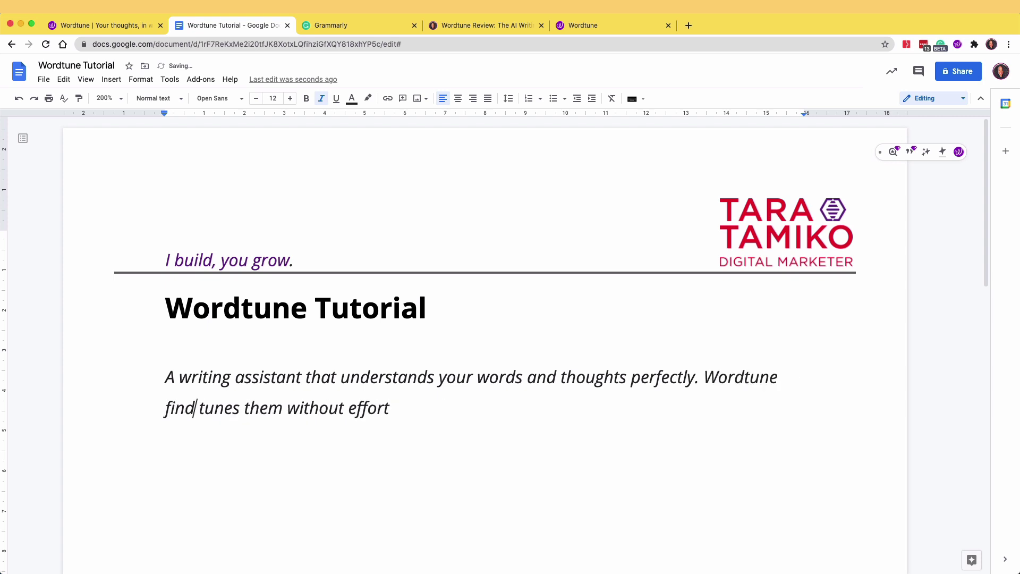
Step: Delete the leftover word 'find' and end the line with 'without effort.'
key(alt+shift+Left)
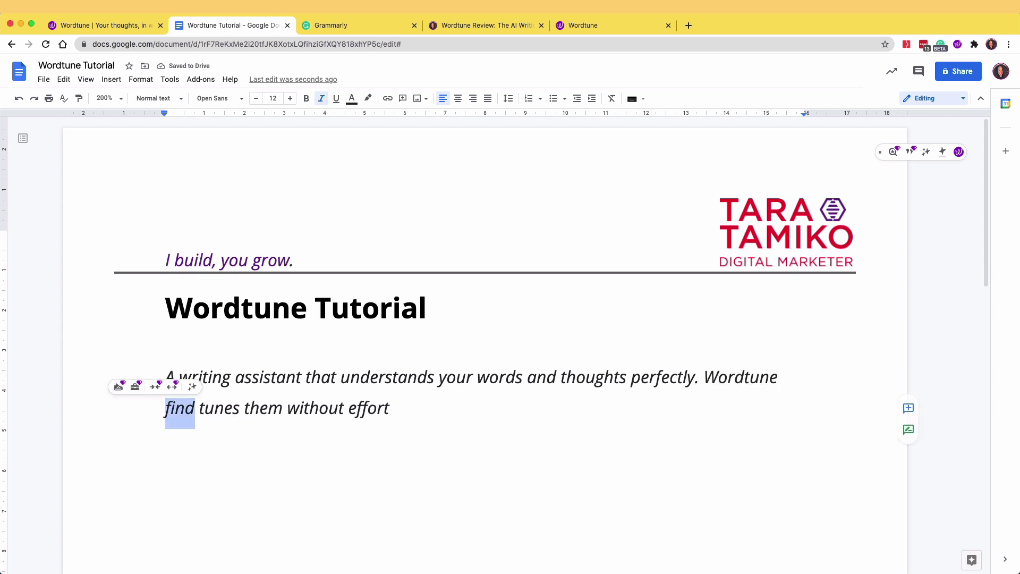
key(BackSpace)
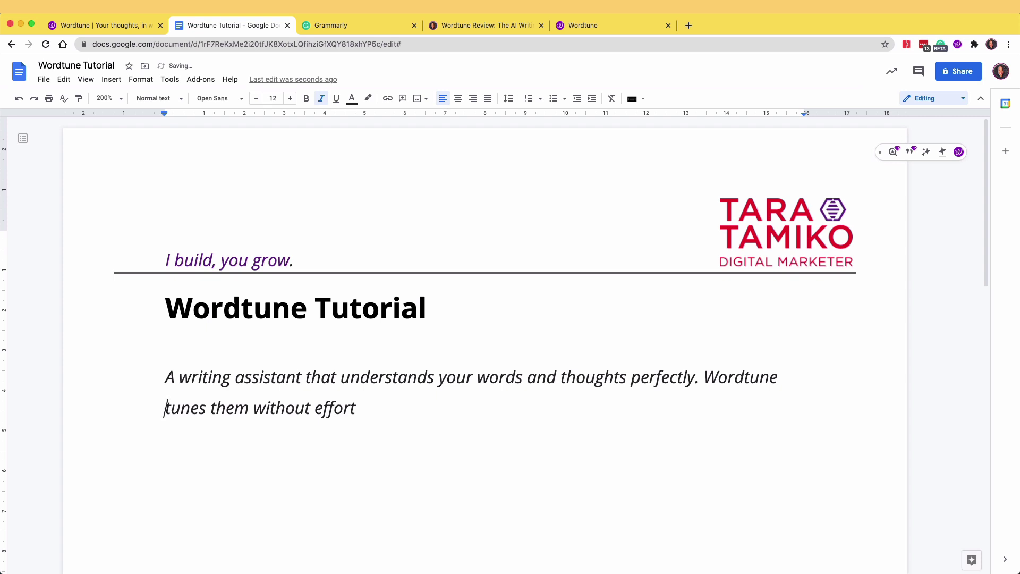
click(392, 409)
key(BackSpace)
text(.)
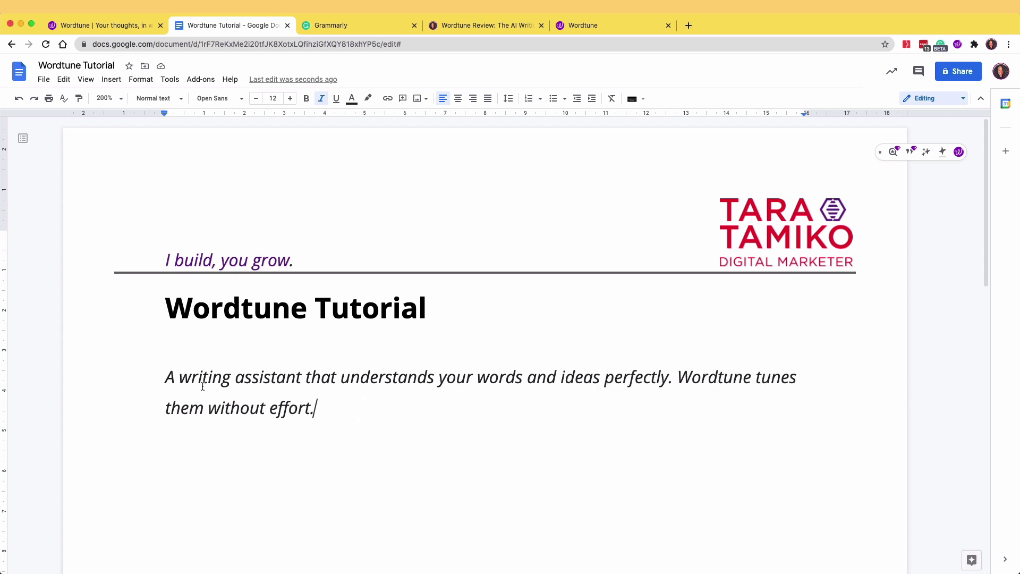
click(165, 378)
shift+click(314, 407)
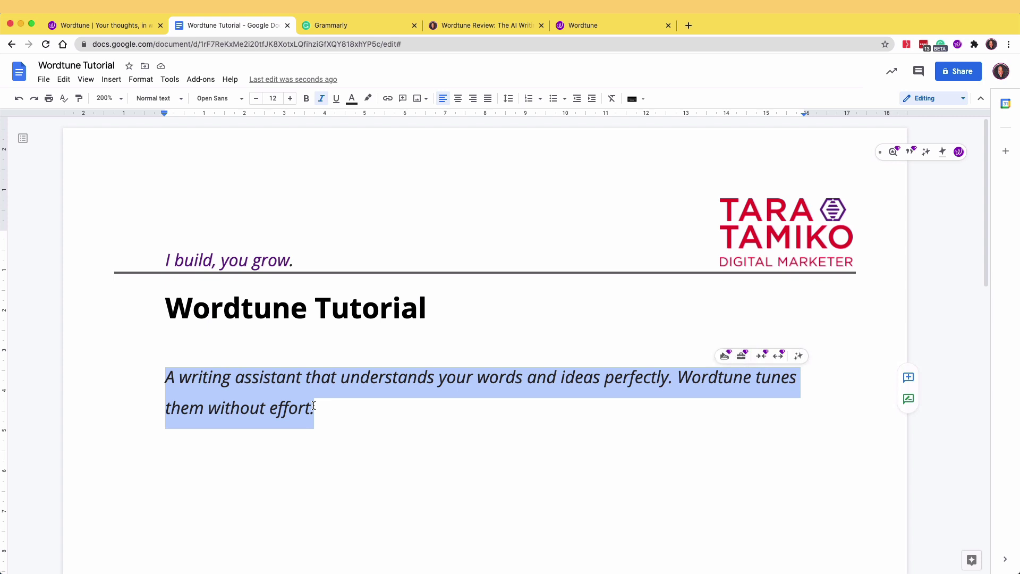
click(801, 356)
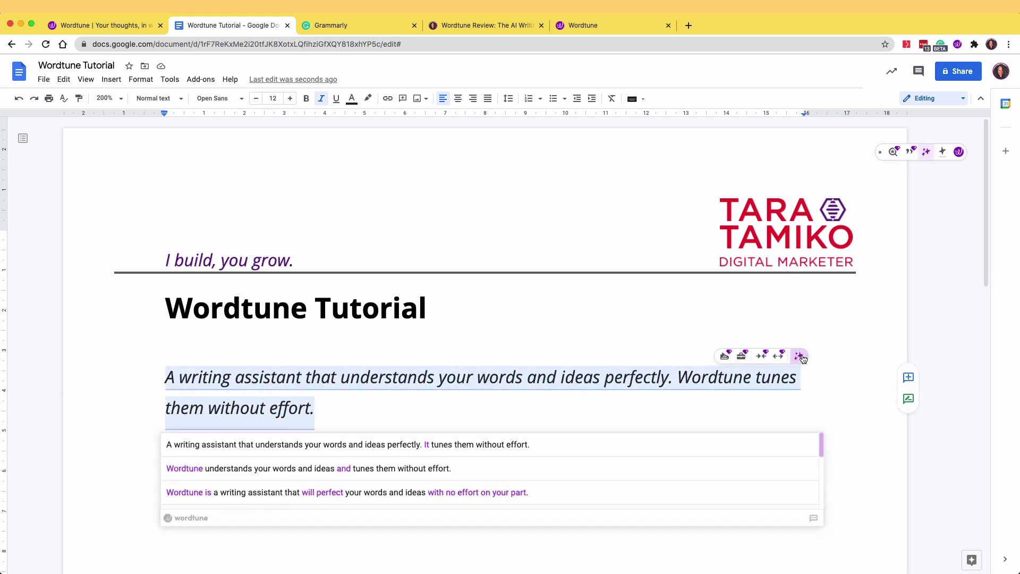
scroll(736, 464, down, 2)
scroll(735, 464, down, 2)
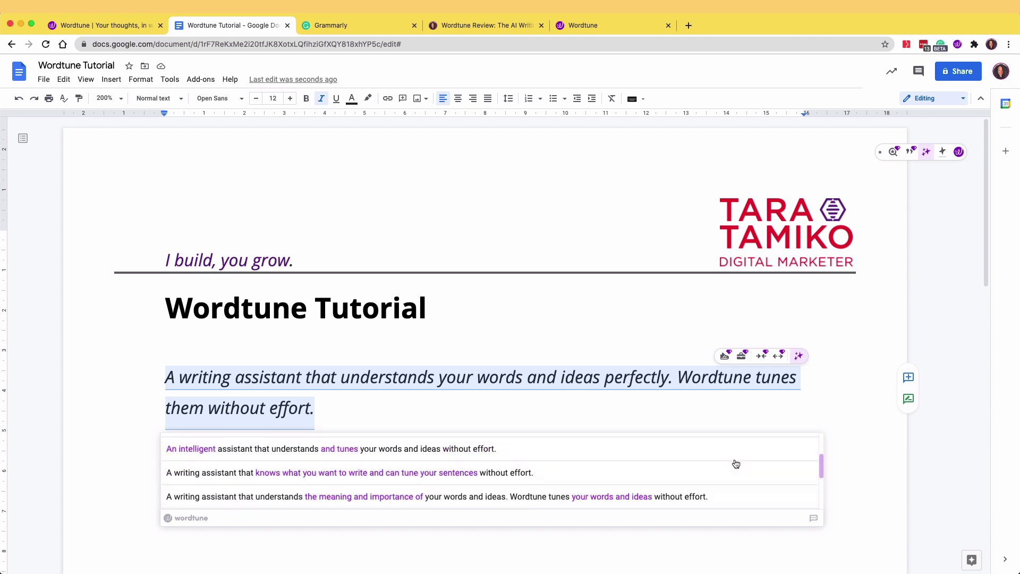
scroll(736, 464, down, 2)
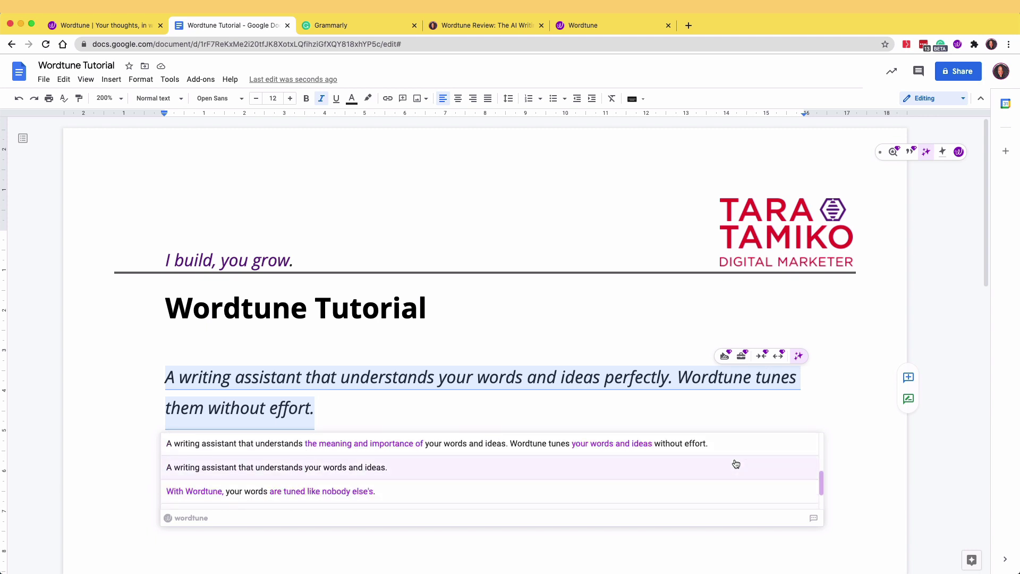
scroll(736, 464, down, 1)
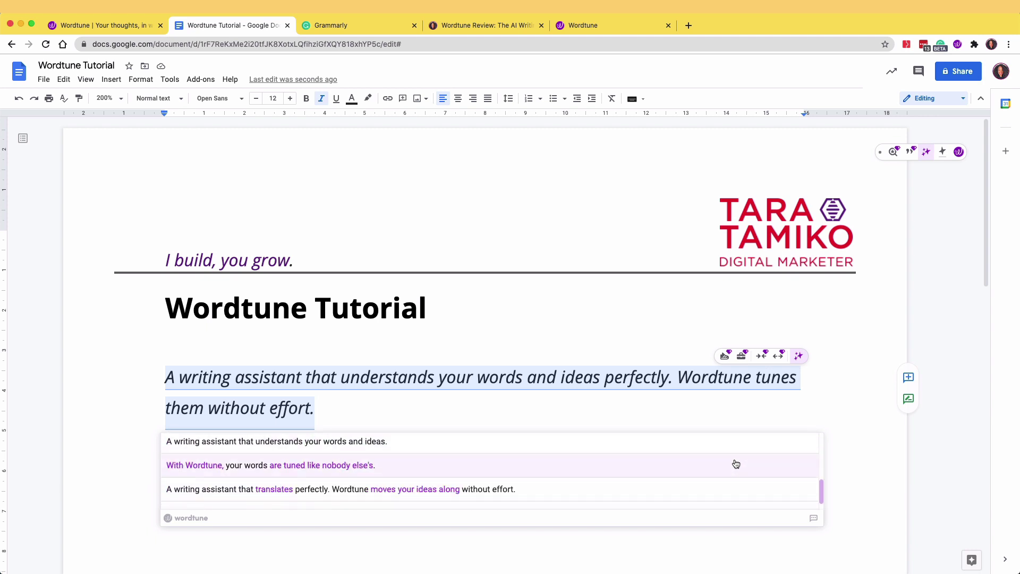
scroll(736, 464, down, 1)
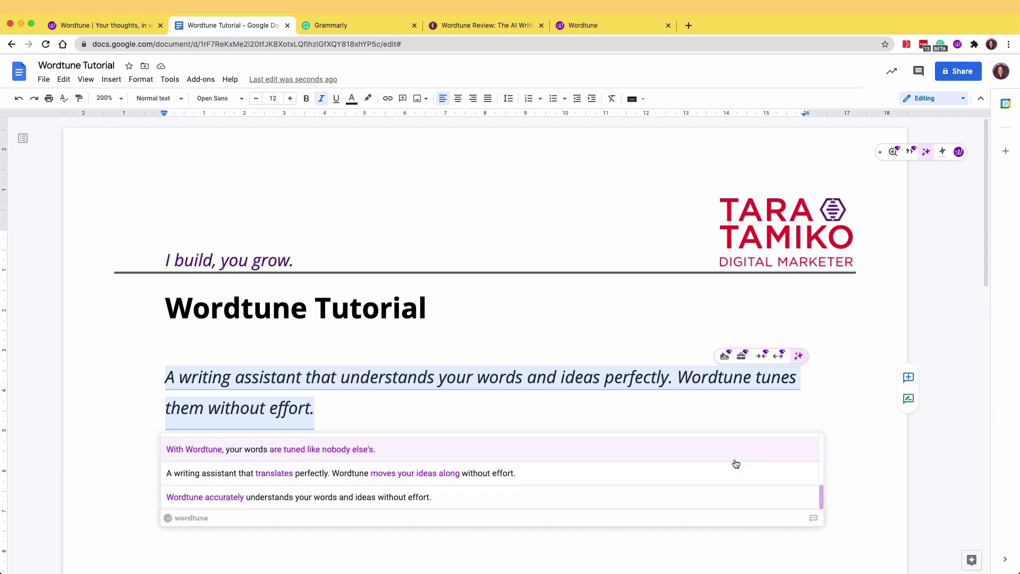
scroll(736, 464, up, 5)
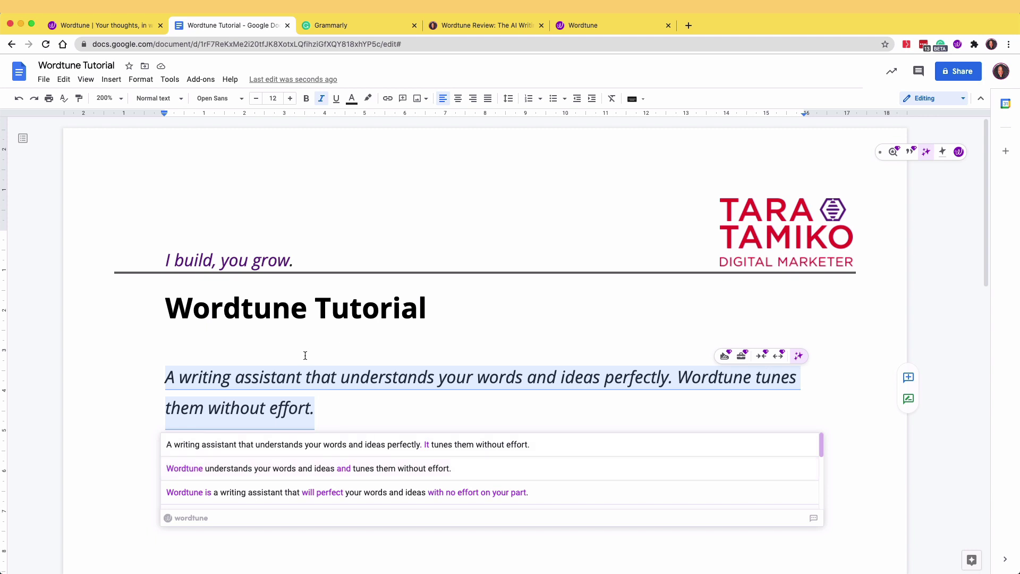
click(372, 409)
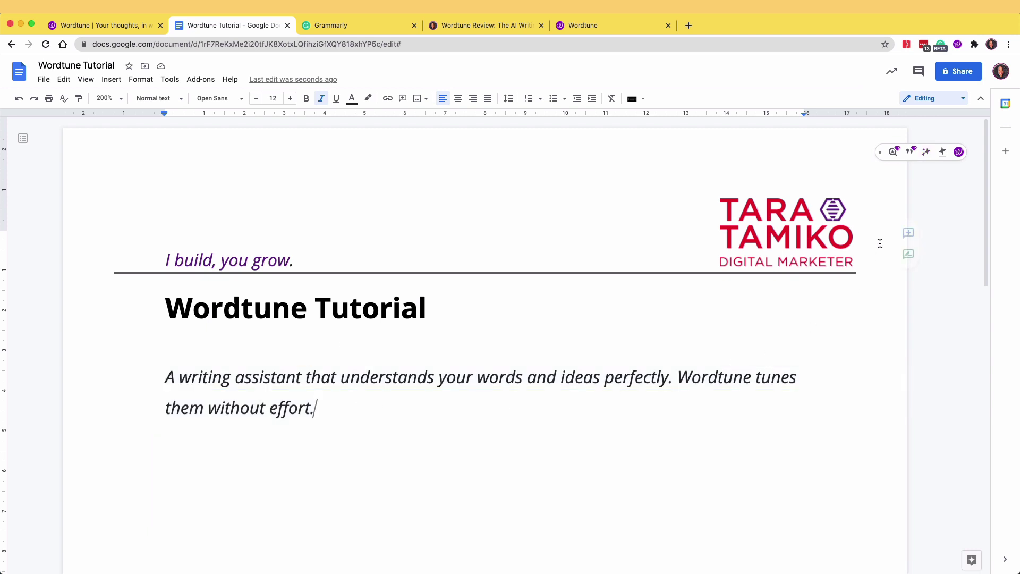
Step: Turn on Wordtune word suggestions for the tagline, preview a synonym popup, and select the paragraph
click(651, 377)
click(942, 154)
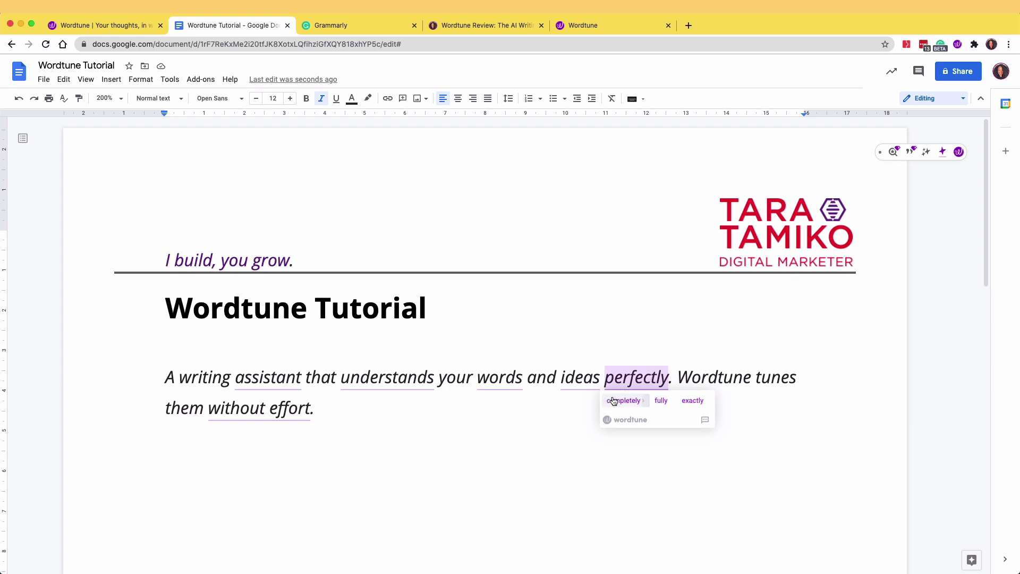
mouse_move(386, 378)
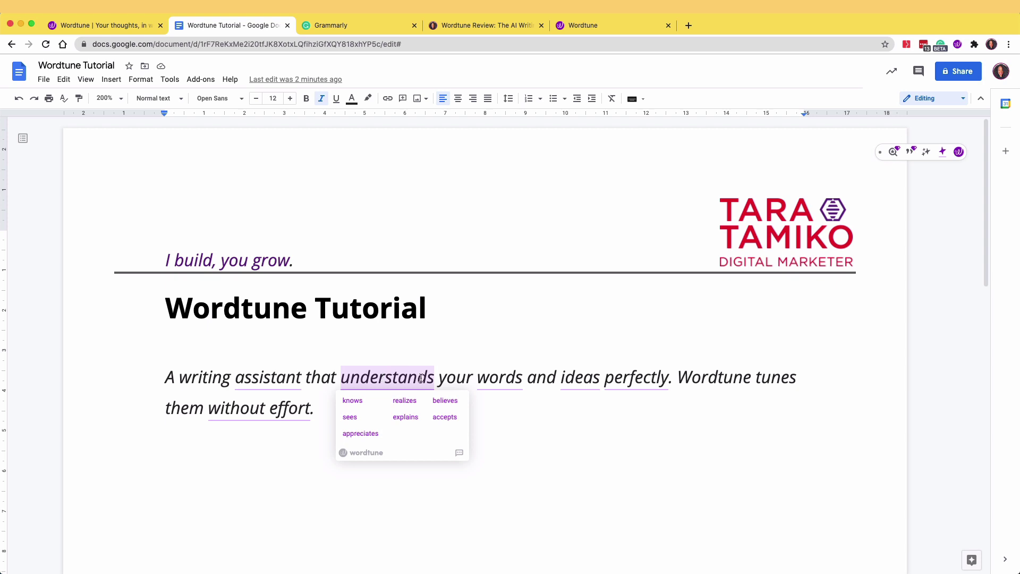
click(348, 410)
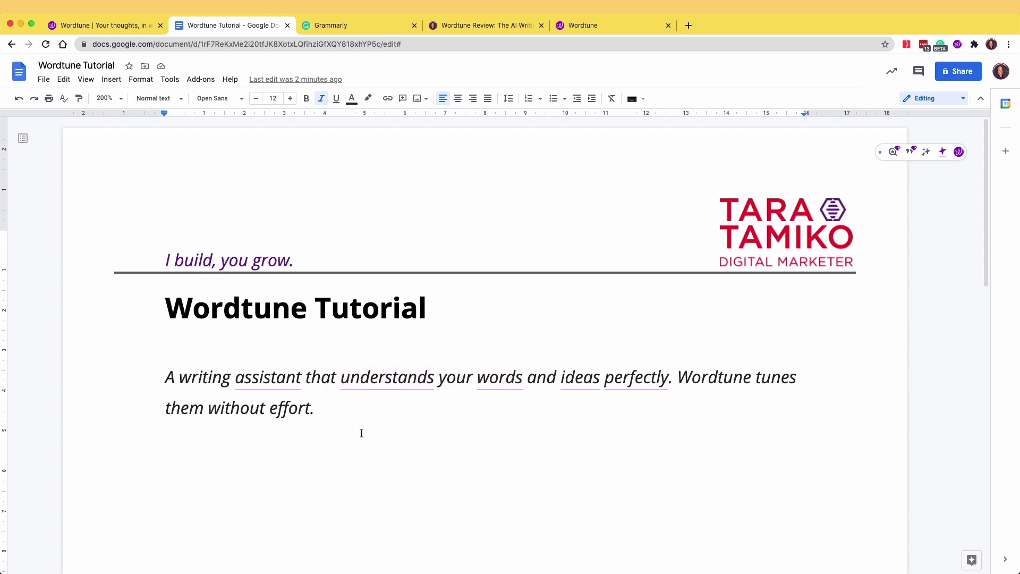
drag(319, 410, 162, 377)
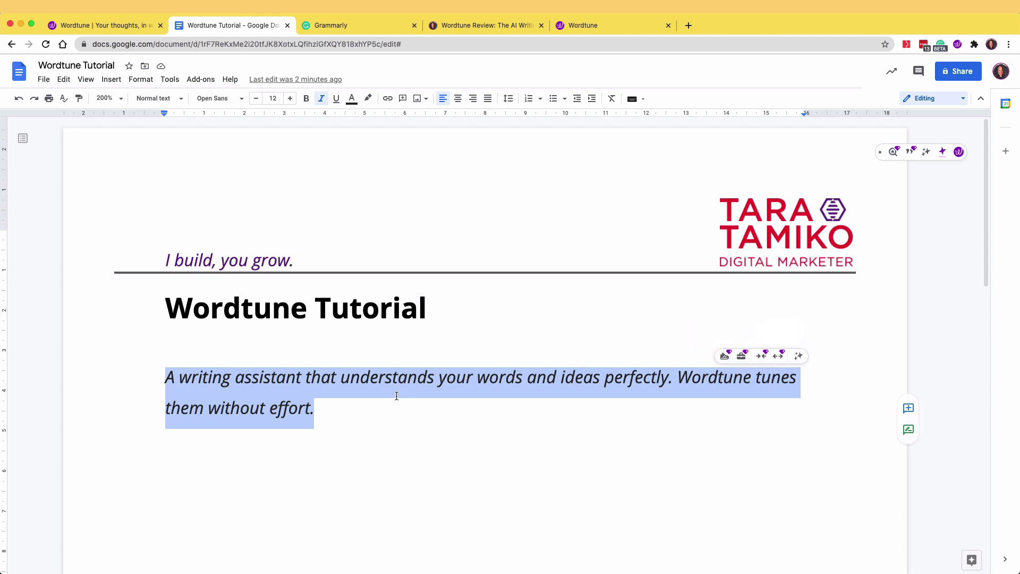
Step: In Grammarly, browse Wordtune rewrites for the deep AI technology paragraph without applying any
key(ctrl+Tab)
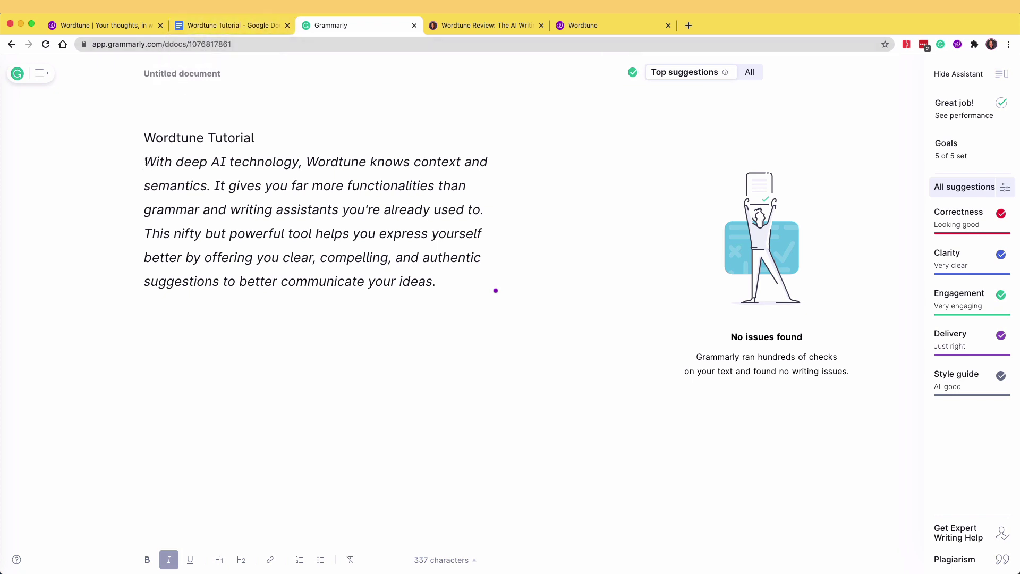
drag(145, 162, 476, 268)
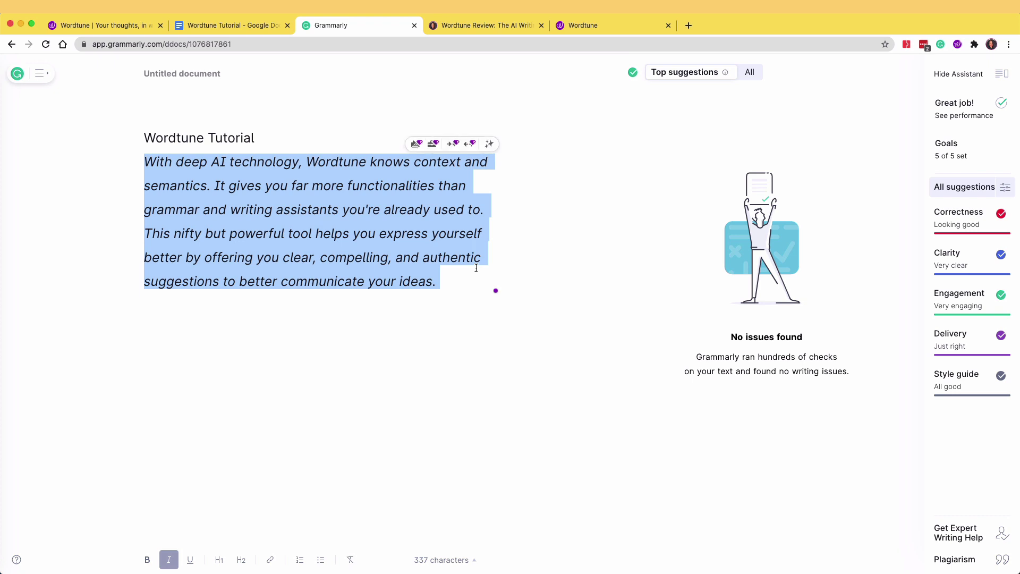
click(492, 145)
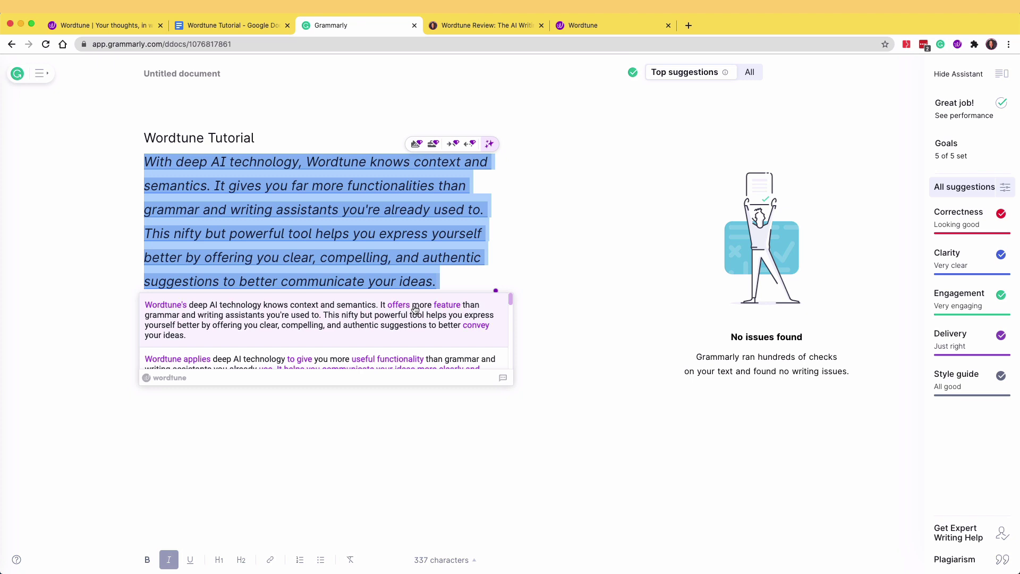
scroll(415, 310, down, 1)
scroll(415, 311, down, 1)
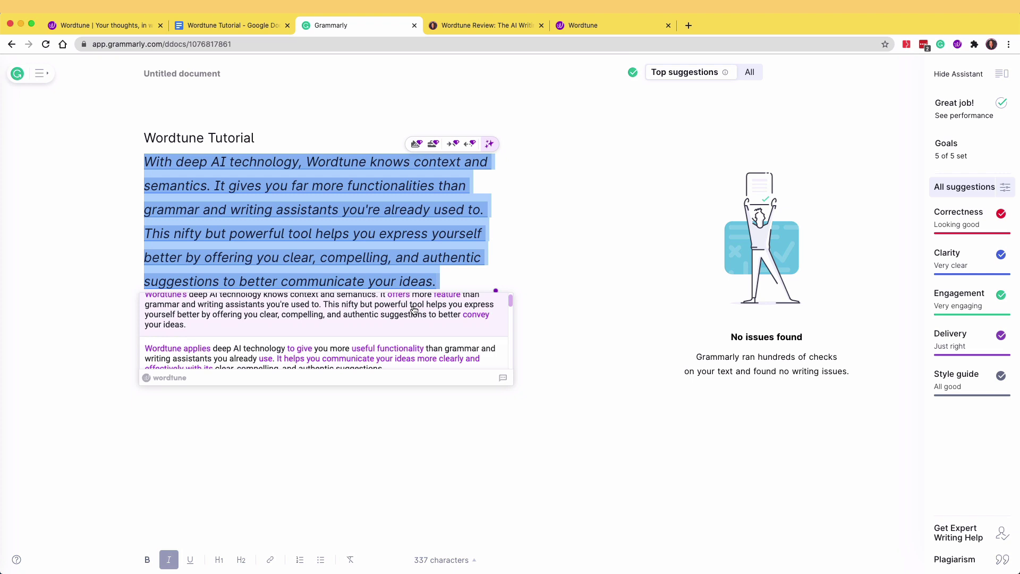
scroll(414, 311, down, 1)
scroll(414, 311, down, 2)
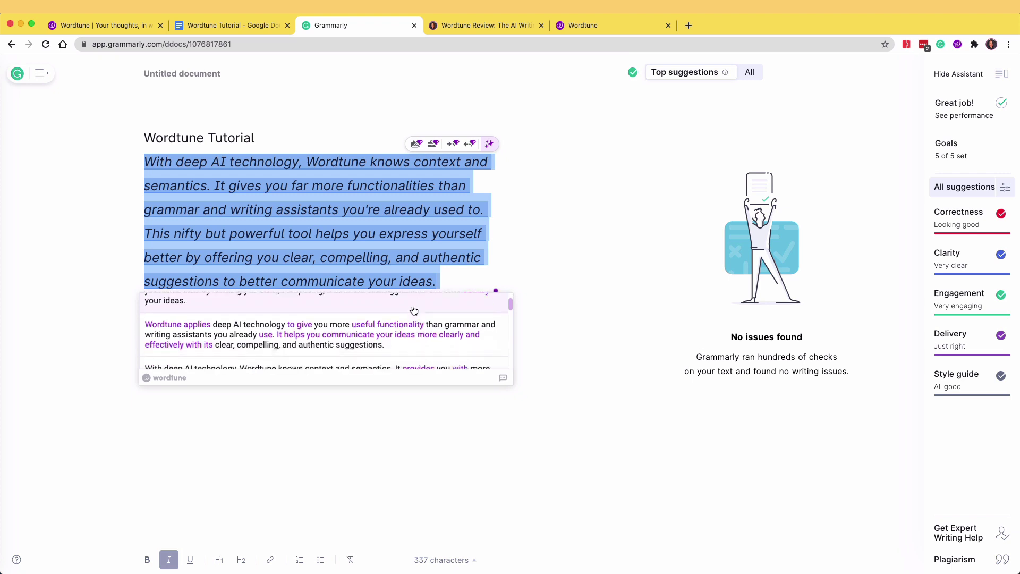
scroll(414, 311, down, 1)
scroll(414, 311, down, 1)
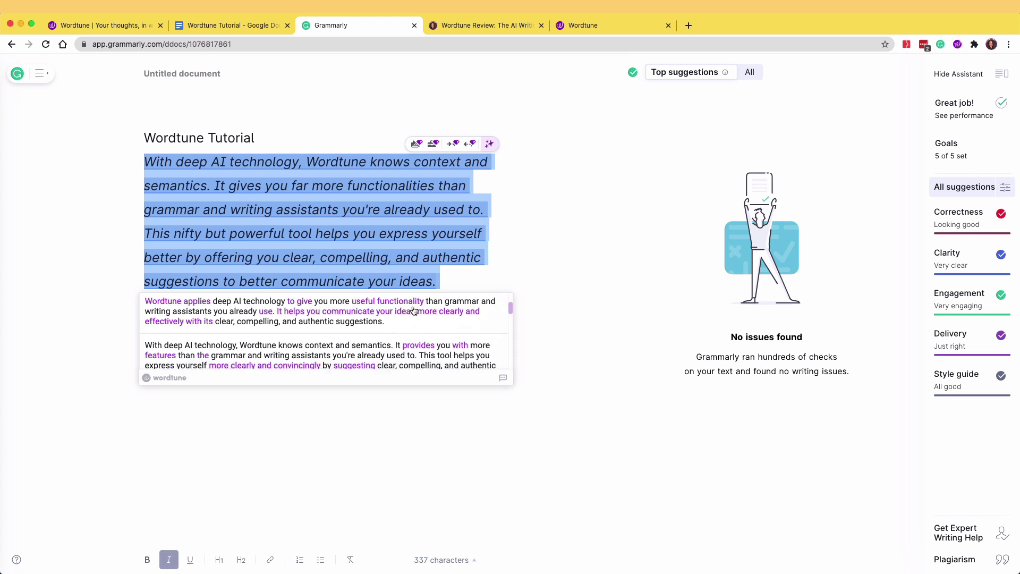
scroll(414, 311, down, 2)
scroll(414, 310, down, 1)
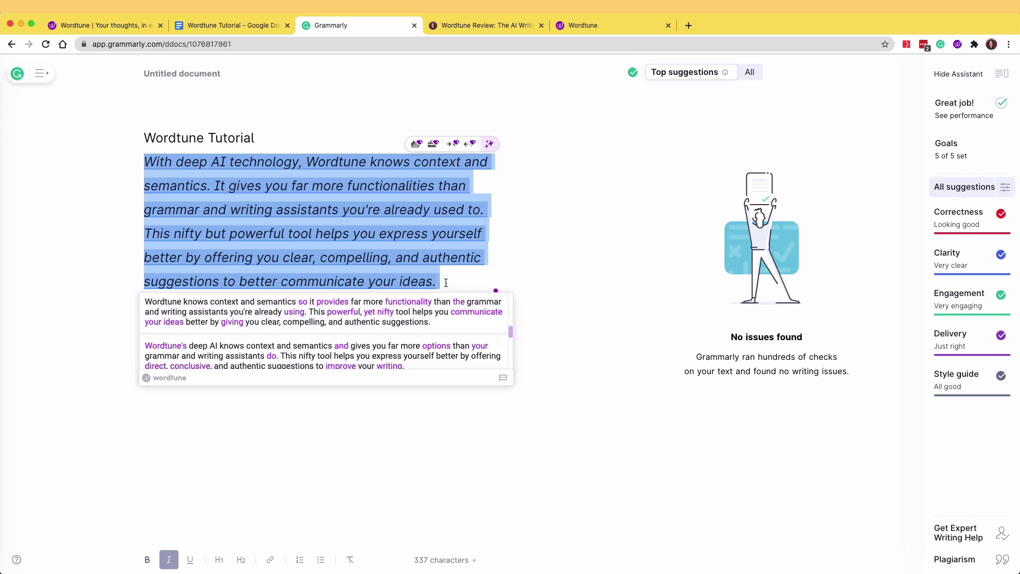
click(446, 282)
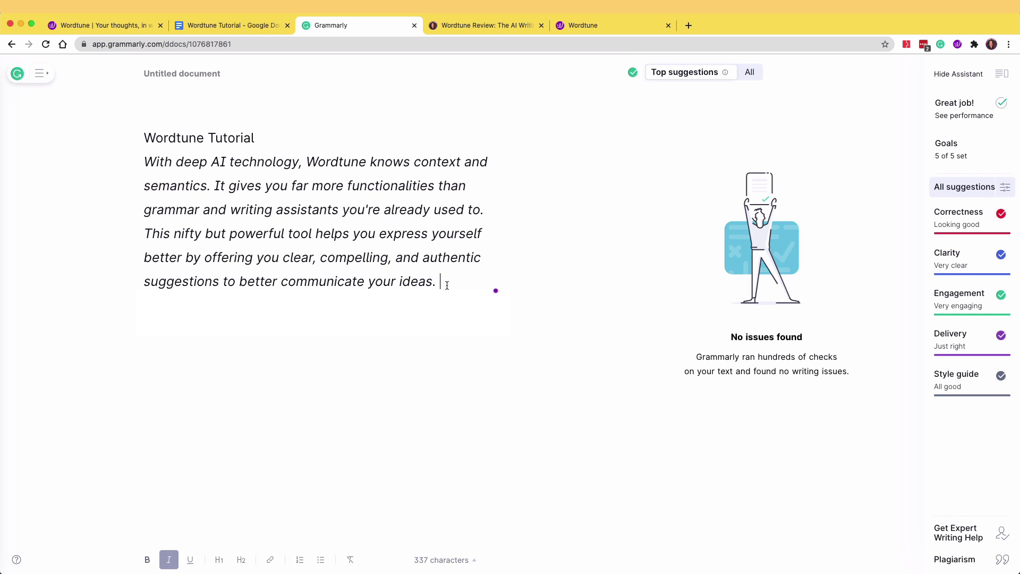